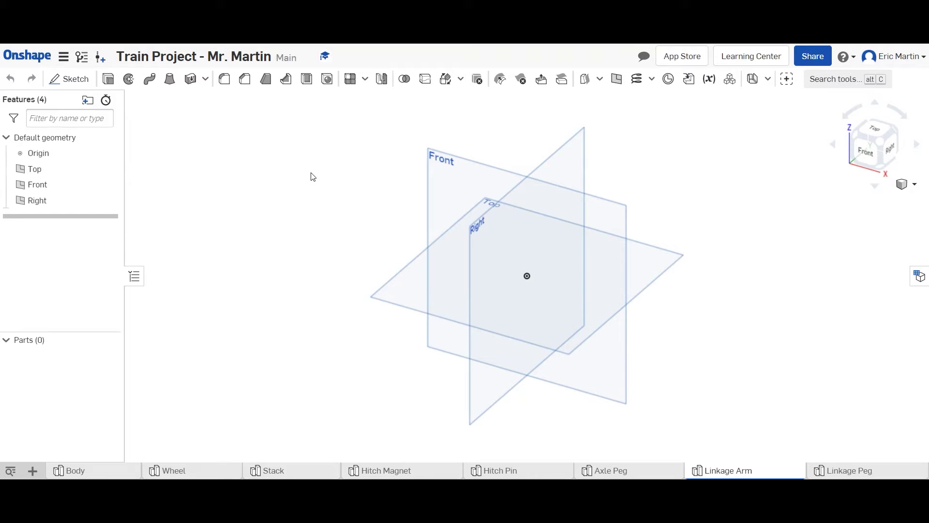
- Begin Sketch 1 in the Linkage Arm part studio
left_click(312, 180)
- Place Sketch 1 on the Right plane and centre the origin in view
left_click(80, 87)
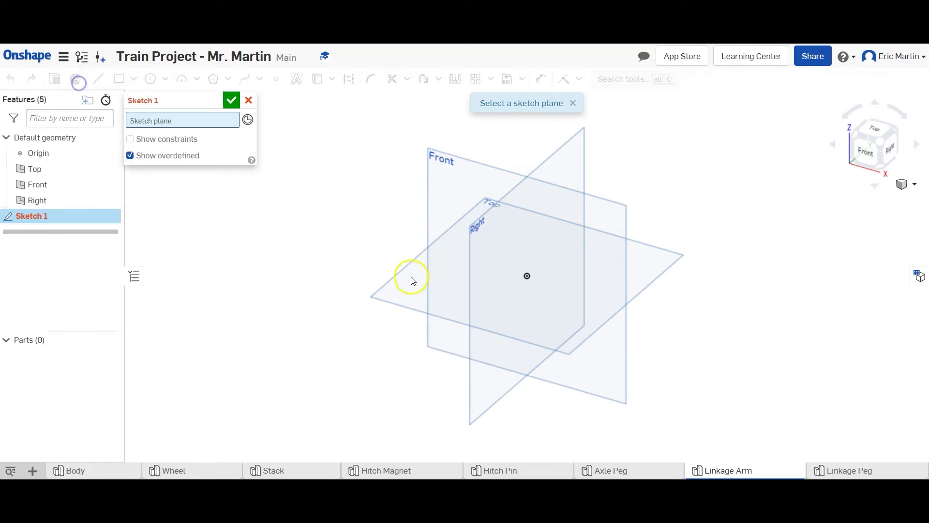
left_click(476, 269)
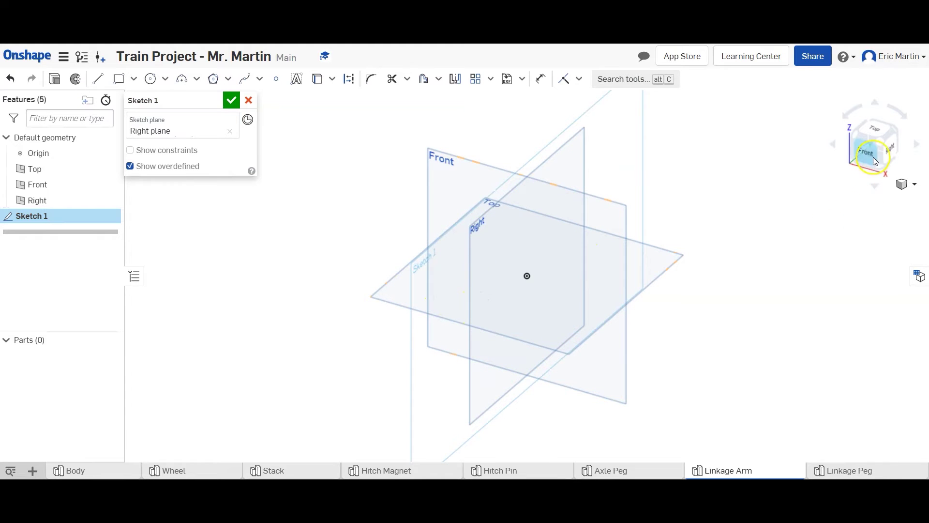
scroll(498, 269, "up", 5)
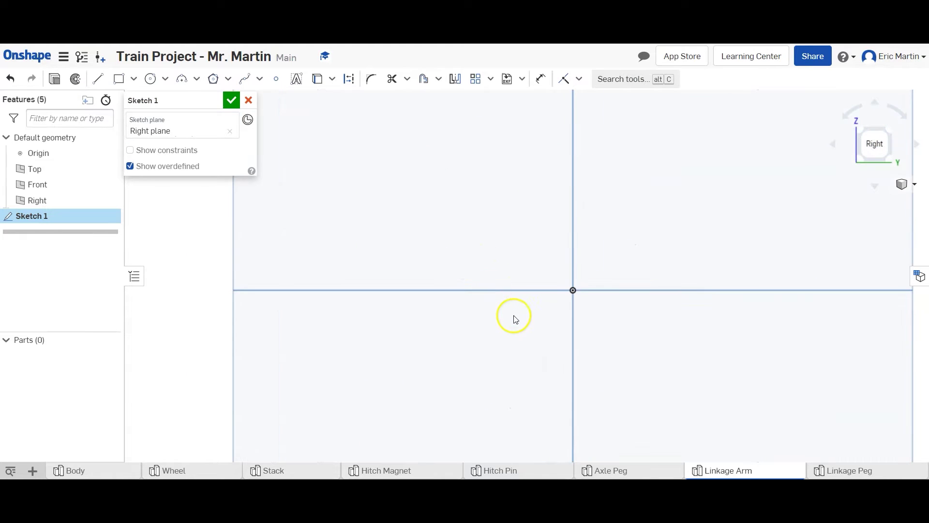
middle_click_drag(577, 336, 418, 326)
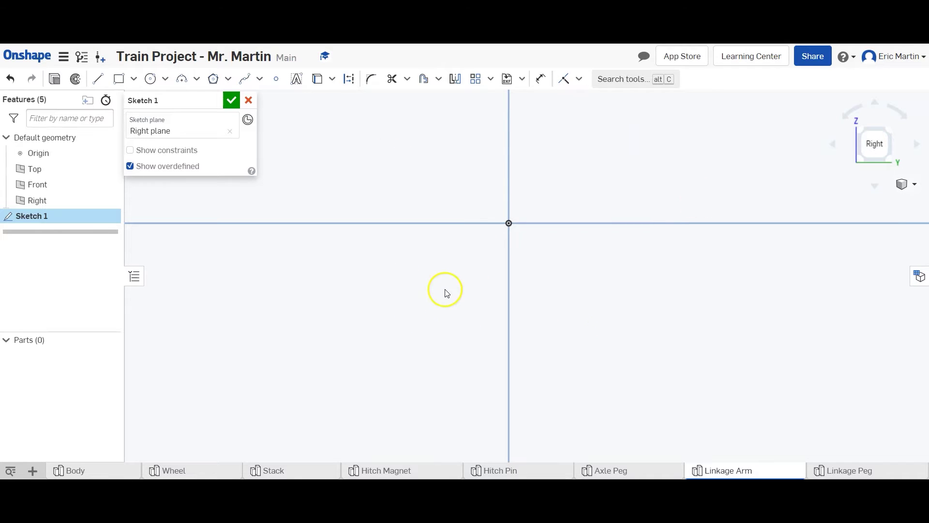
left_click(152, 81)
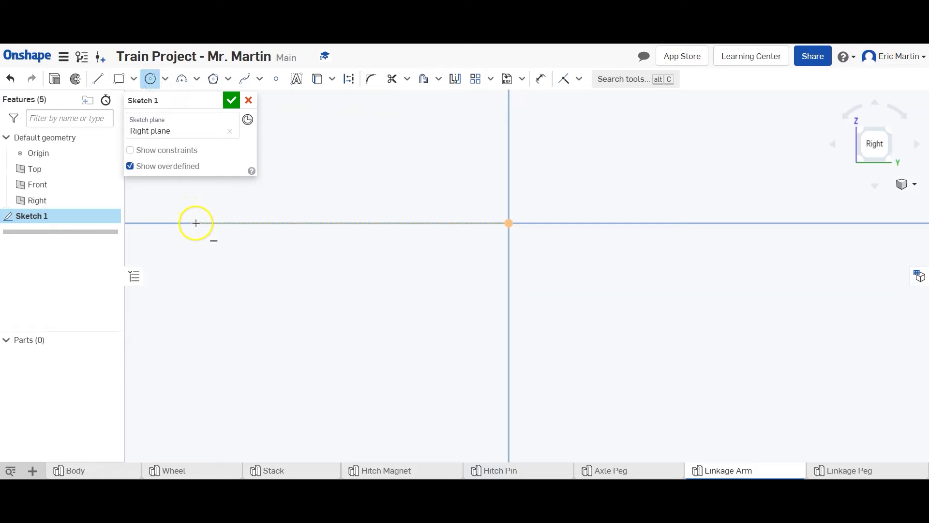
- Draw two Ø0.375 circles, one left and one right of the origin
left_click(200, 222)
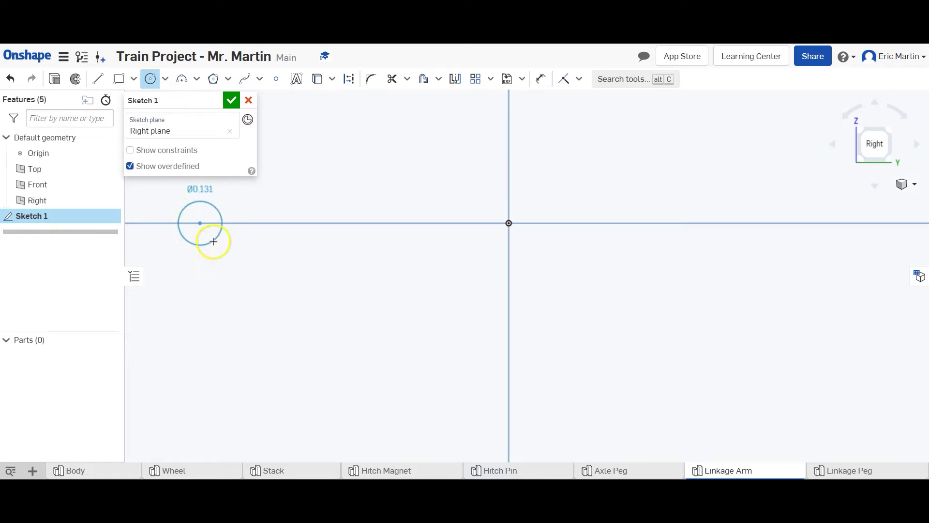
left_click(212, 241)
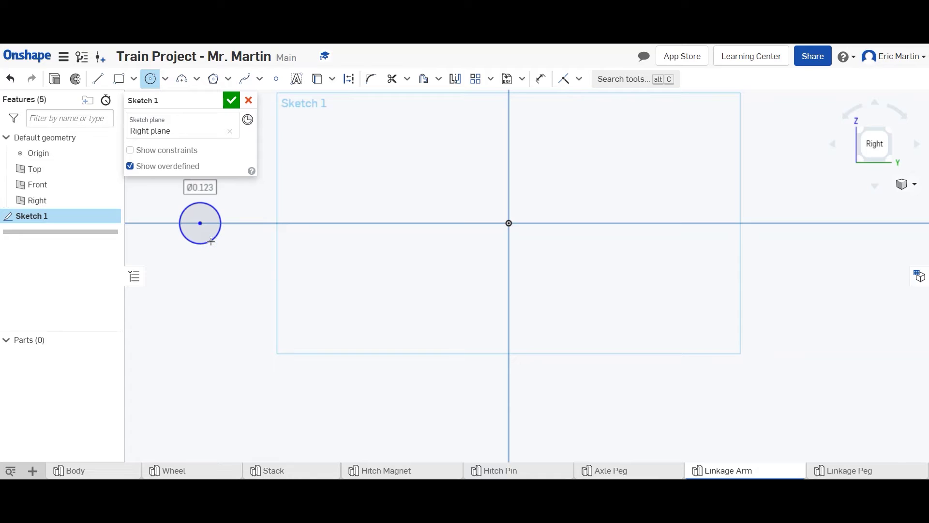
type(".375")
key("Return")
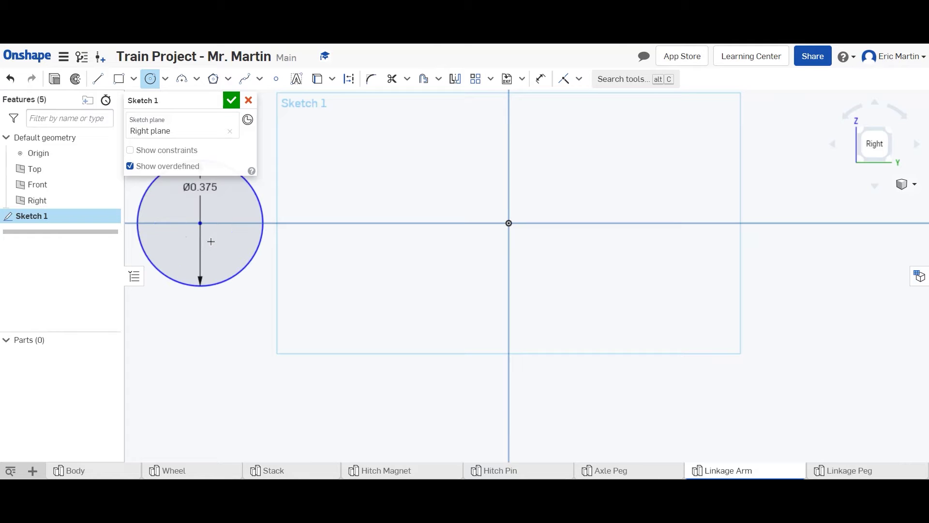
scroll(329, 245, "down", 3)
middle_click_drag(351, 245, 305, 285)
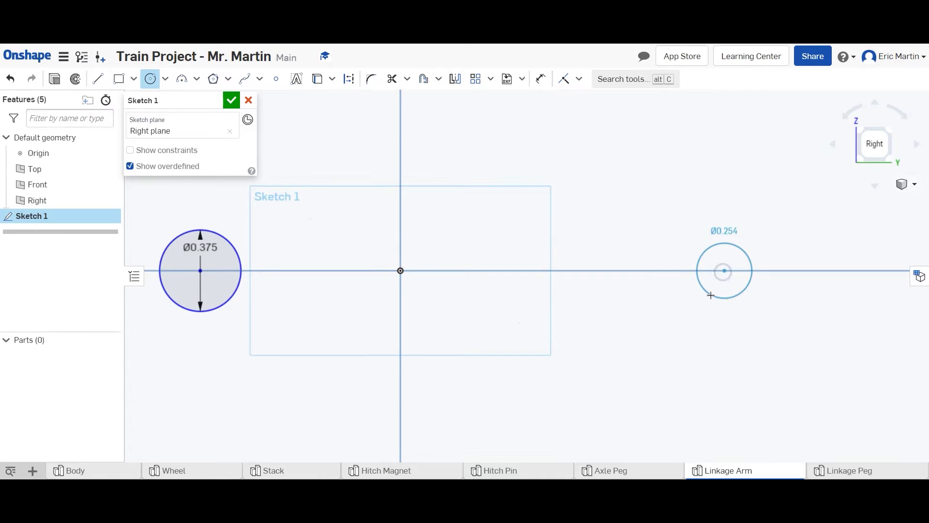
left_click(711, 296)
type(".375")
key("Return")
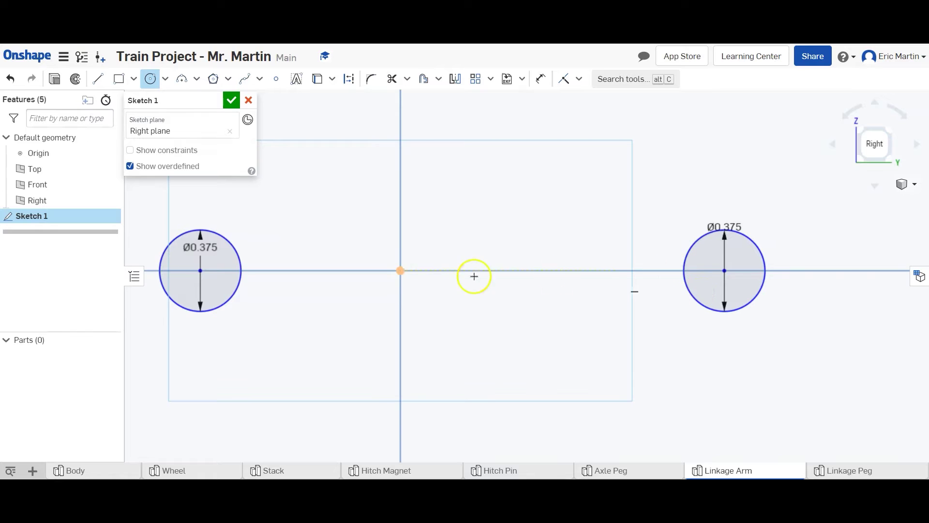
scroll(388, 270, "down", 2)
- Dimension each circle centre 1.75 from the origin
left_click(539, 79)
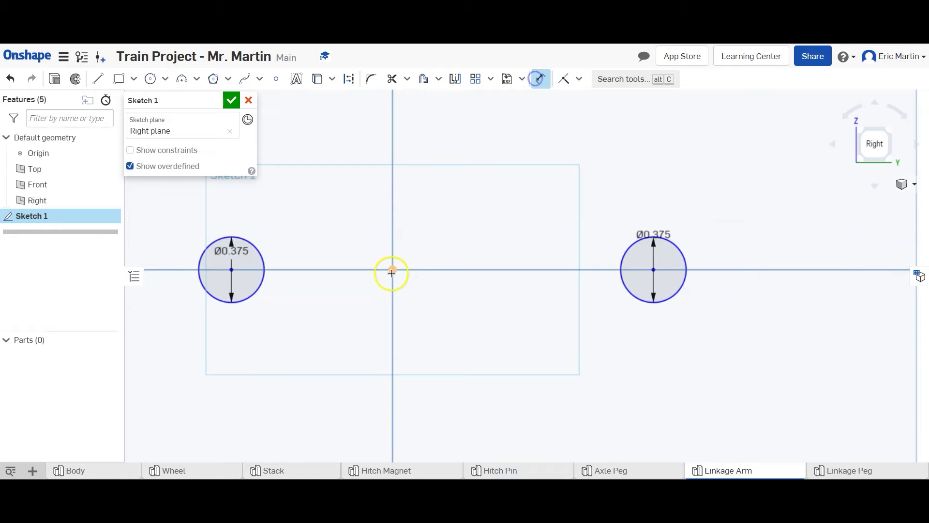
left_click(392, 270)
left_click(654, 272)
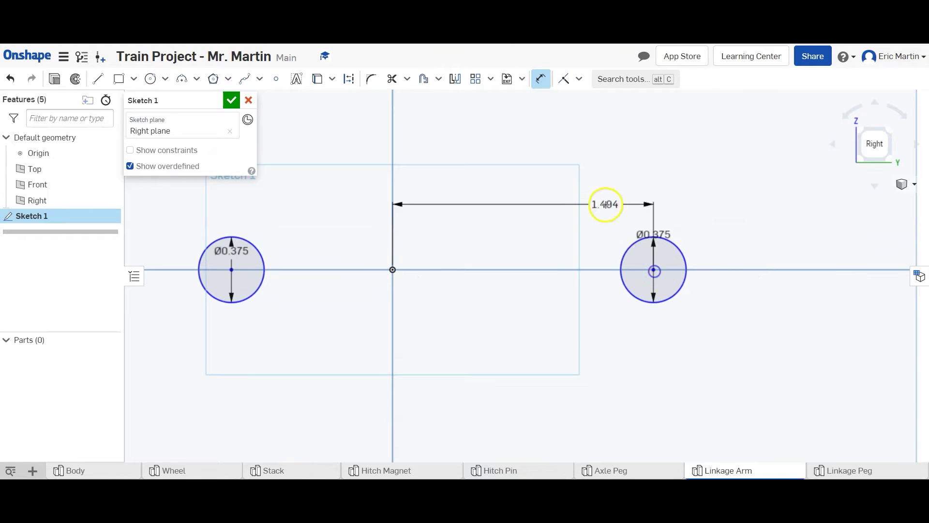
left_click(579, 188)
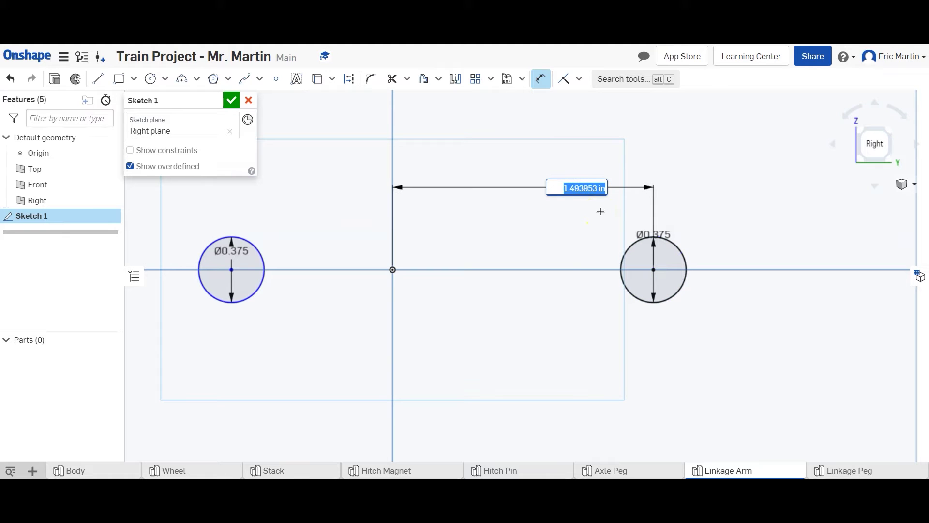
type("1.75")
key("Return")
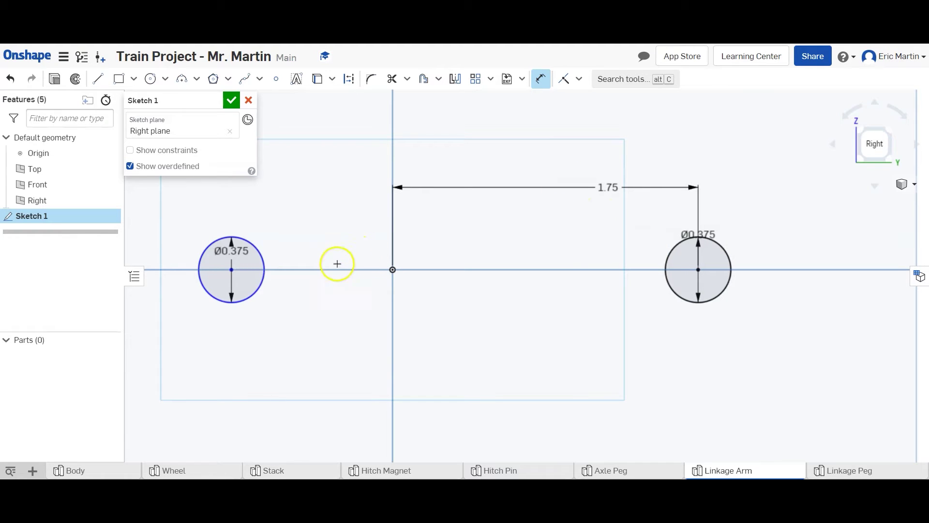
left_click(394, 272)
left_click(232, 268)
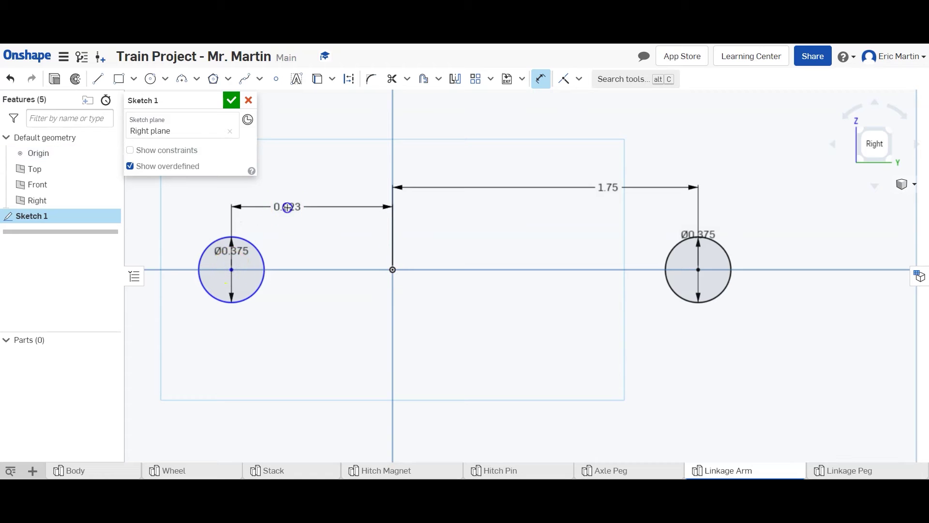
left_click(289, 208)
type("1.75")
key("Return")
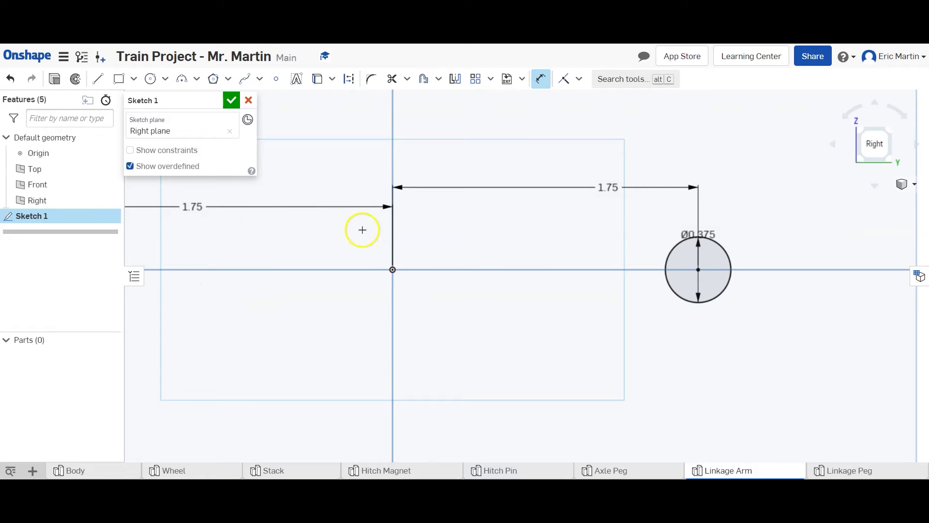
- Recentre the view and move both diameter labels outside their circles
scroll(384, 264, "down", 2)
middle_click_drag(384, 263, 454, 274)
scroll(461, 273, "up", 2)
scroll(461, 273, "up", 2)
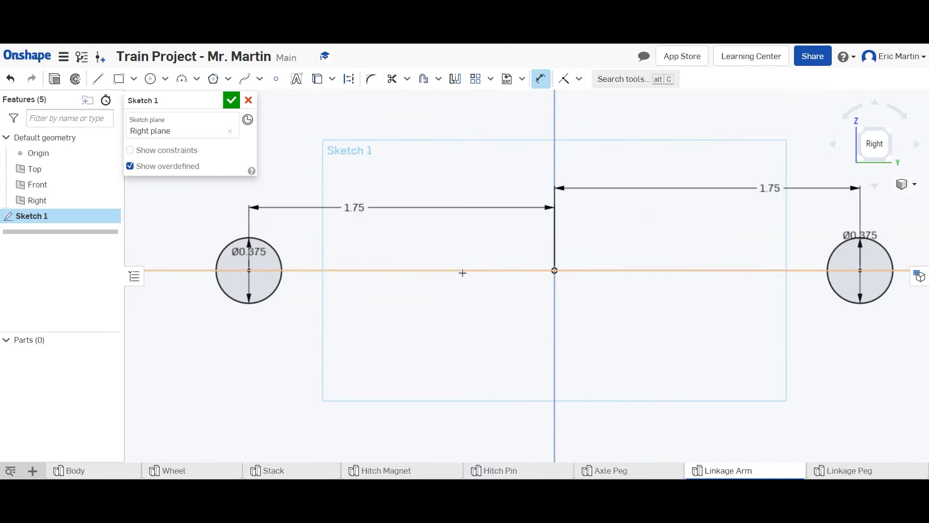
left_click_drag(251, 253, 212, 226)
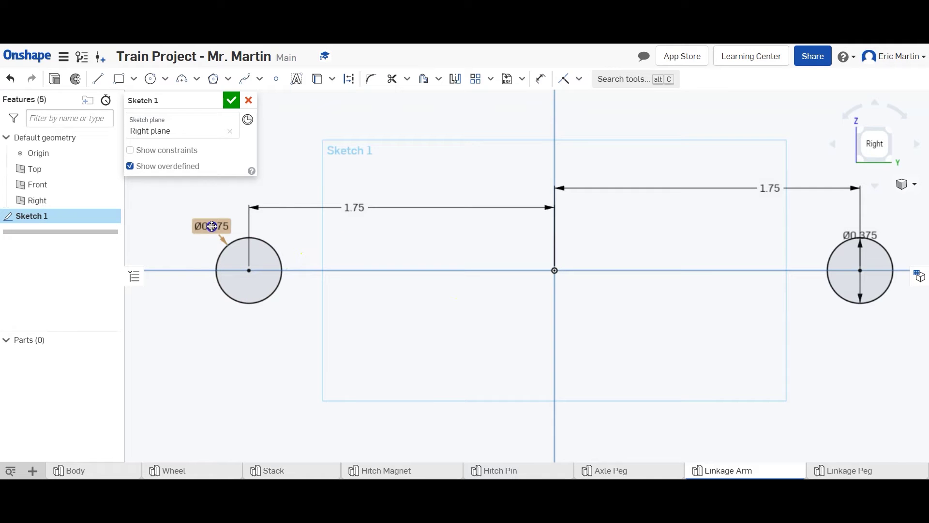
left_click_drag(860, 235, 892, 219)
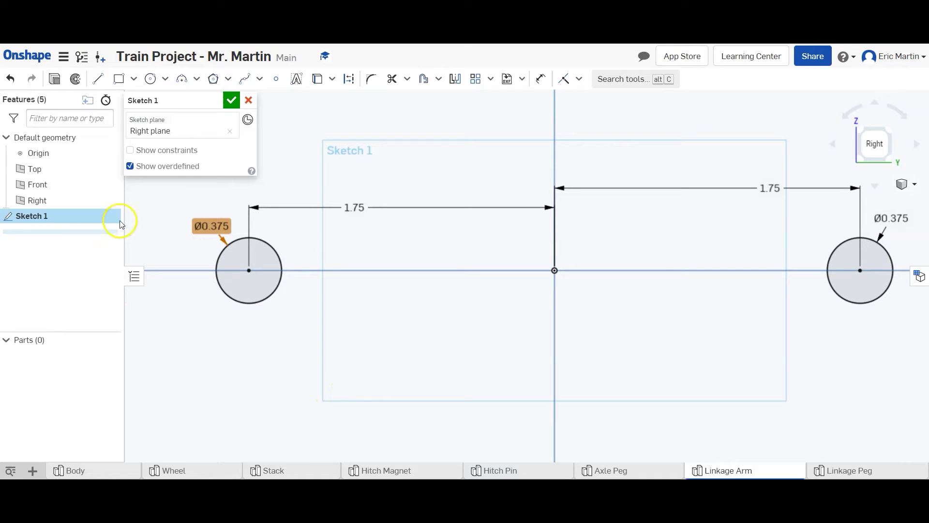
left_click(116, 80)
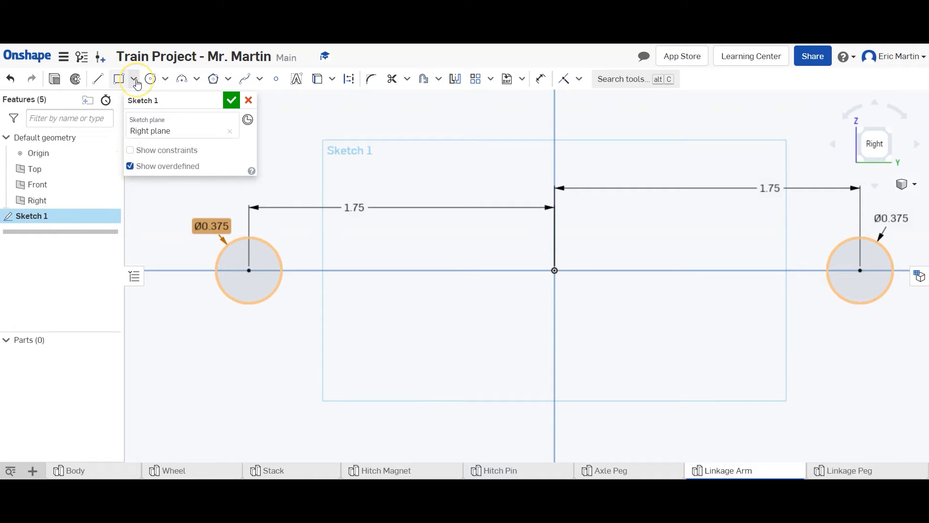
- Draw a centre-point rectangle at the origin, 3.5 wide and 0.25 tall
left_click(133, 80)
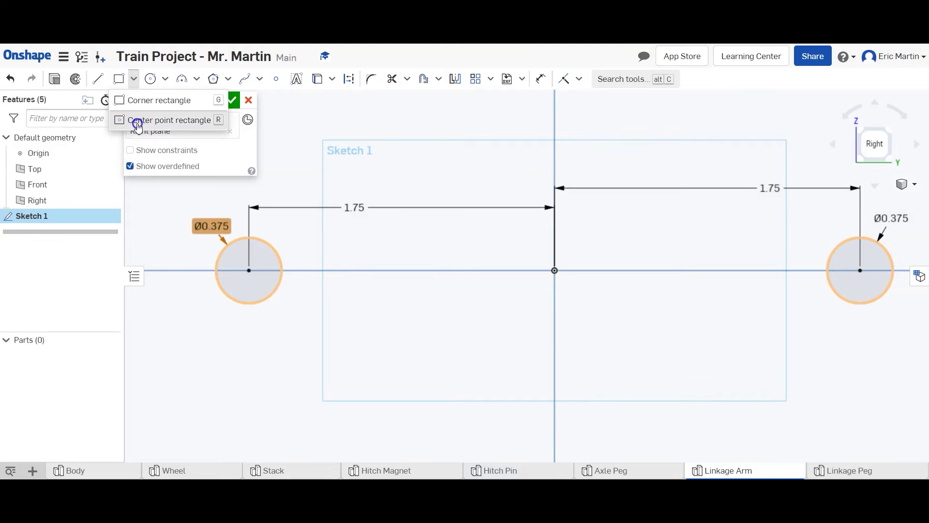
left_click(135, 121)
left_click(348, 207)
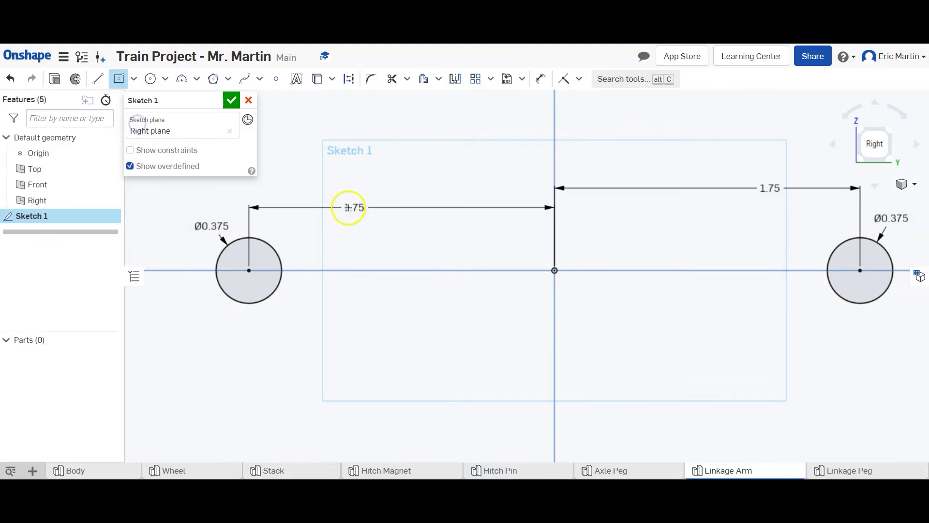
left_click(554, 270)
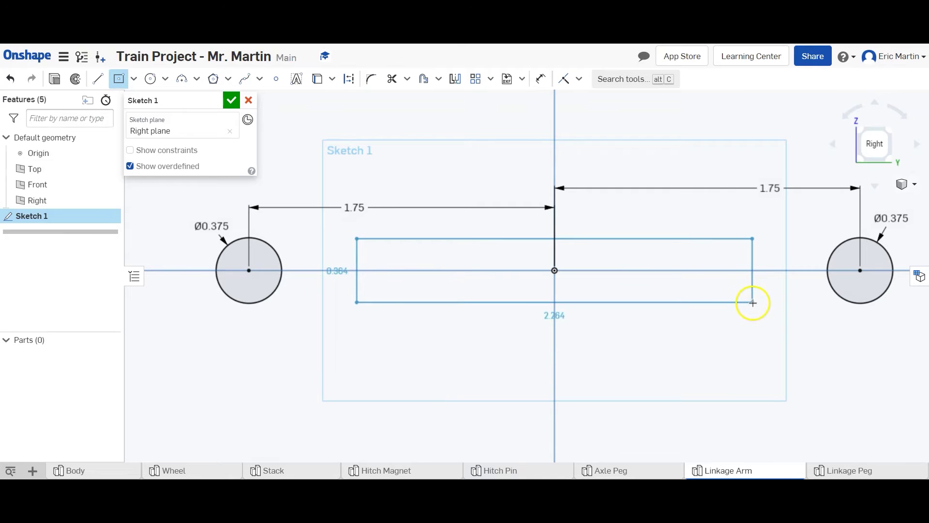
left_click(898, 289)
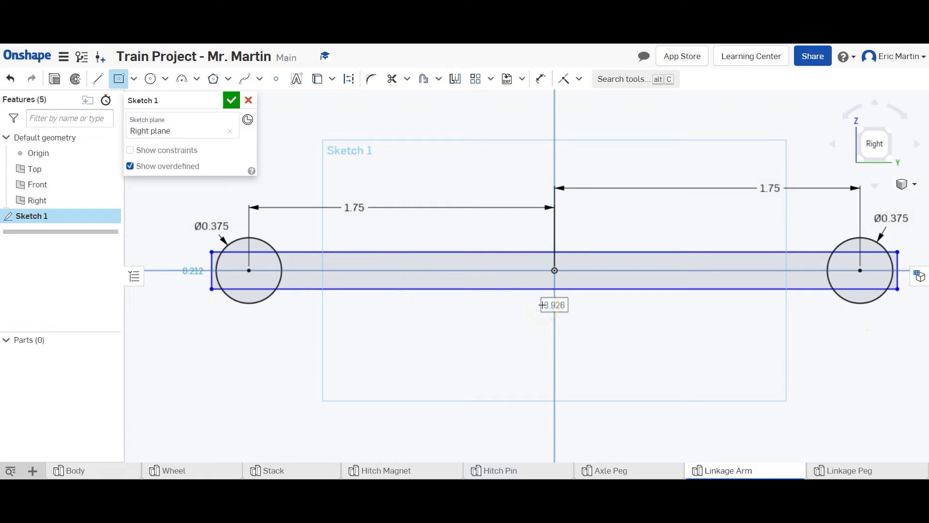
left_click(554, 305)
type("3.5")
key("Tab")
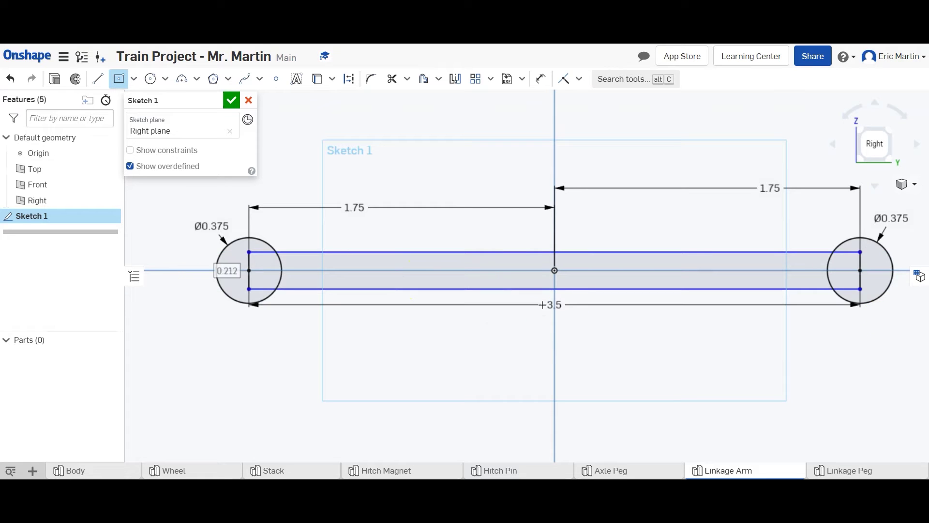
type("0.25")
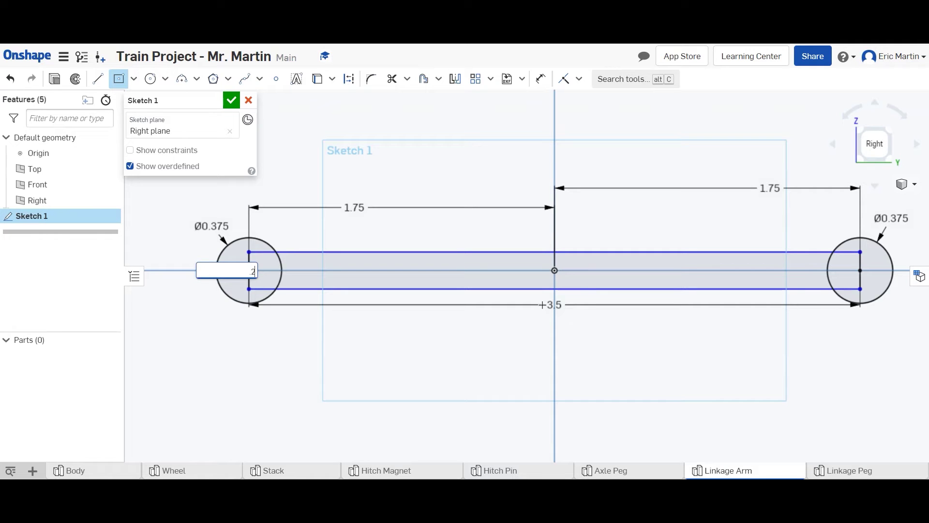
key("Return")
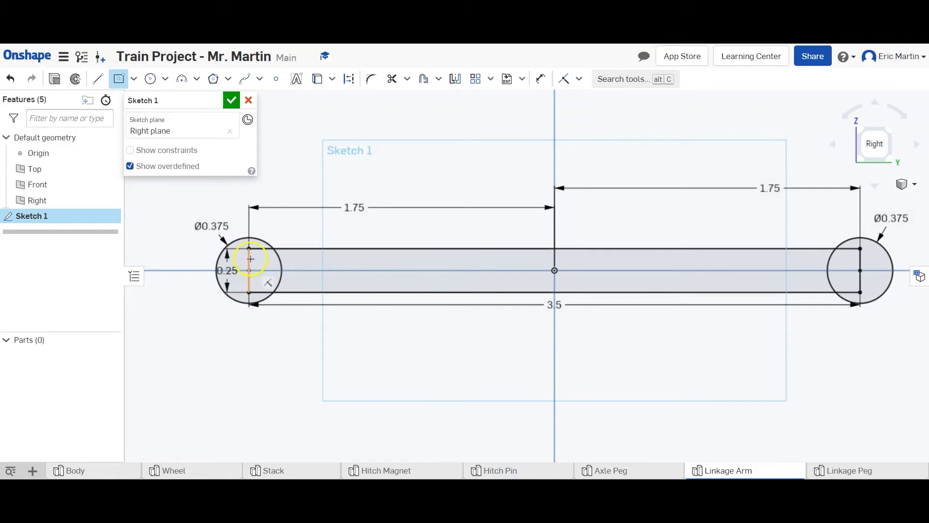
left_click(392, 79)
- Trim the rectangle lines and inner arcs inside the left and right end circles
scroll(252, 264, "up", 3)
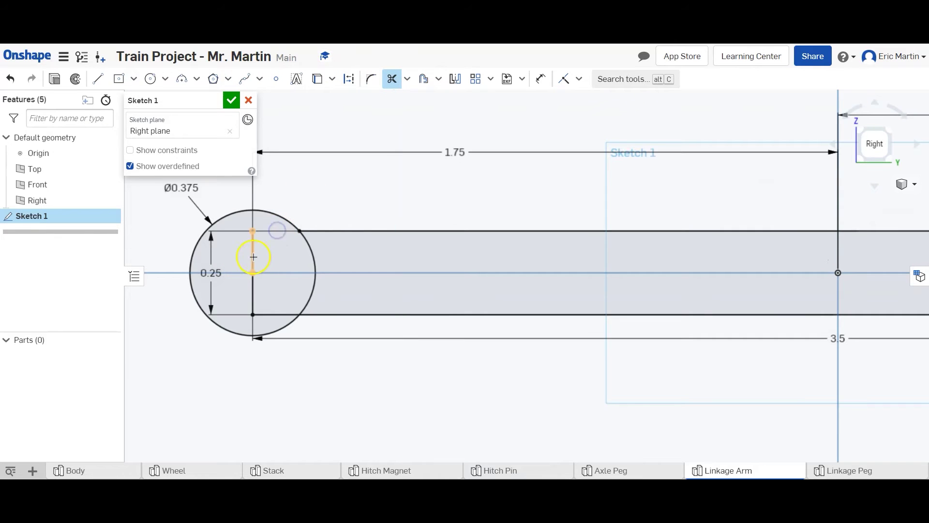
left_click(255, 290)
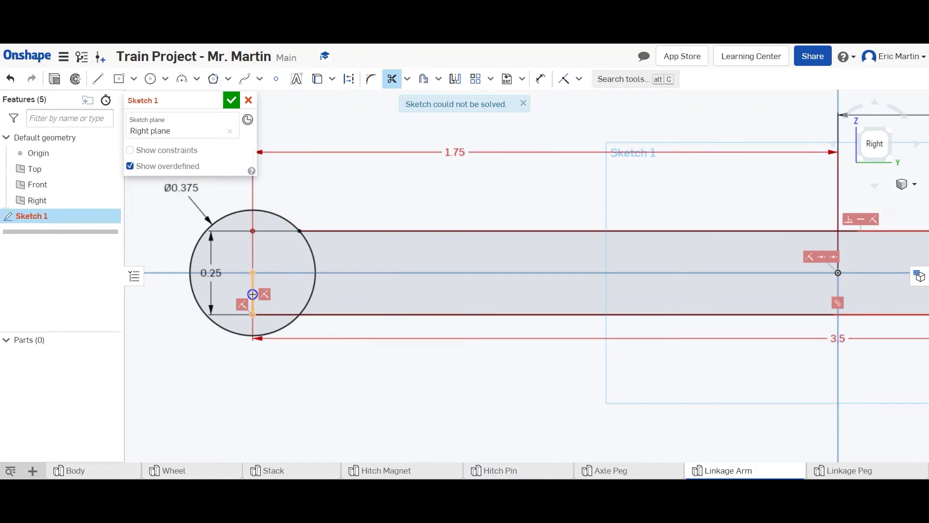
left_click(272, 314)
scroll(455, 310, "down", 2)
scroll(456, 311, "down", 2)
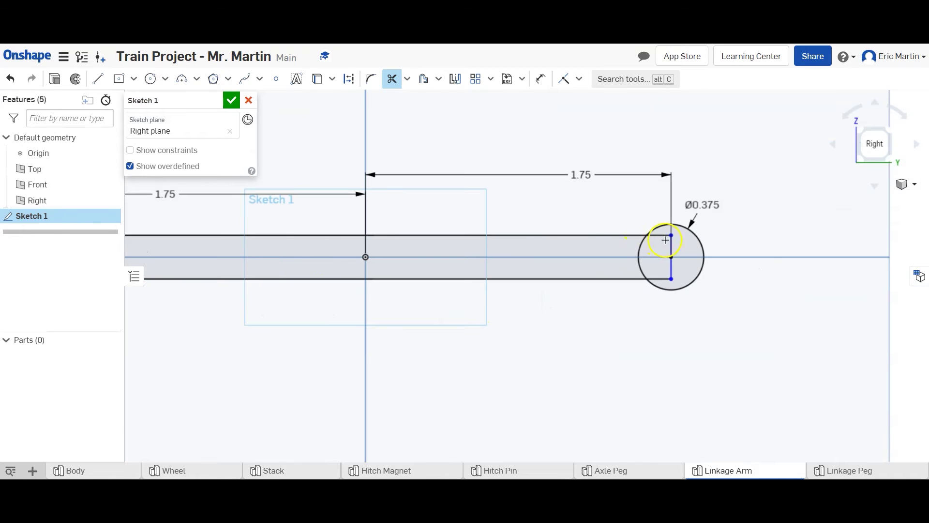
left_click(664, 236)
left_click(671, 266)
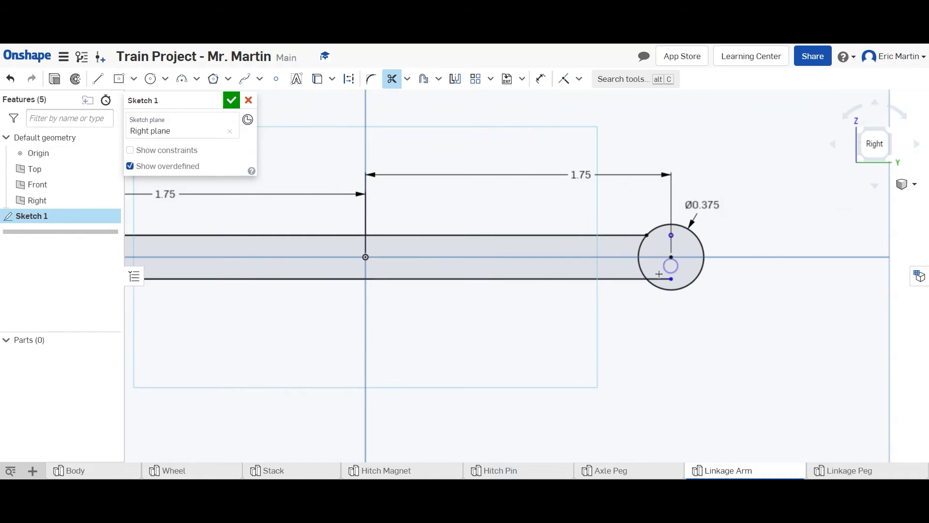
left_click(662, 278)
left_click(639, 254)
mouse_move(426, 271)
middle_mouse_down()
mouse_move(591, 262)
mouse_move(616, 251)
middle_mouse_up()
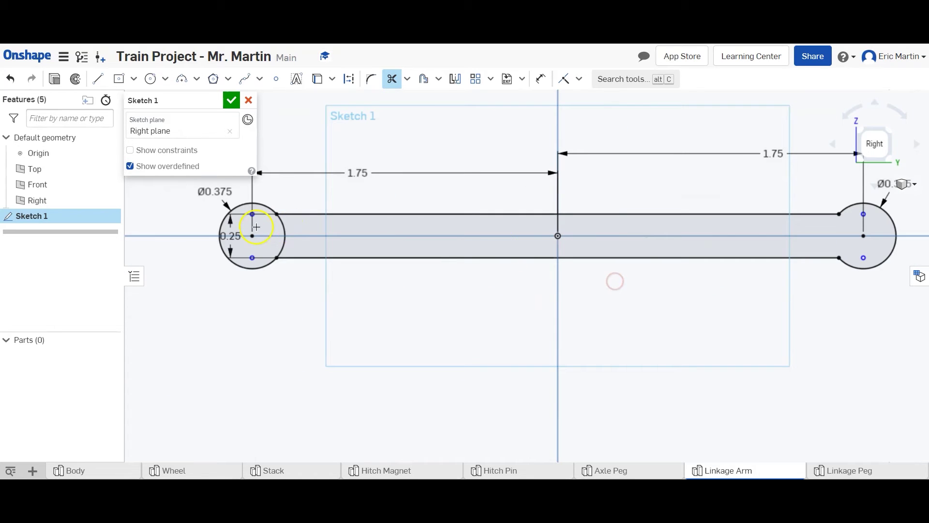
left_click(281, 227)
- Add Ø0.128 hole circles at both arm-end centres and close the sketch
left_click(151, 79)
scroll(266, 257, "up", 3)
left_click(226, 222)
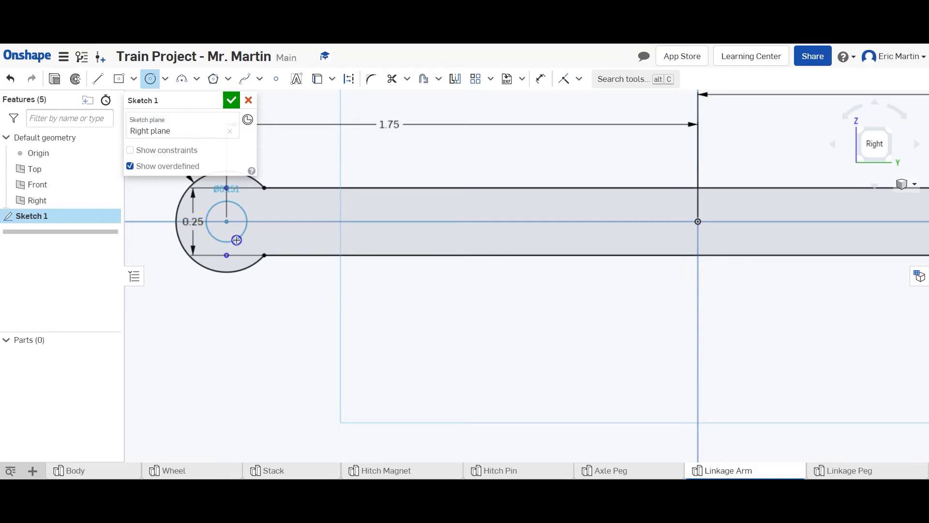
left_click(236, 240)
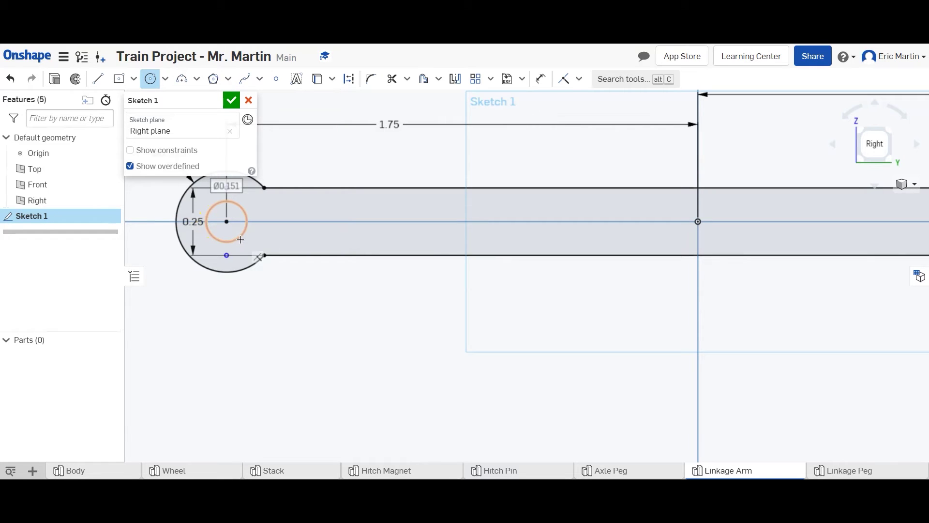
key("BackSpace")
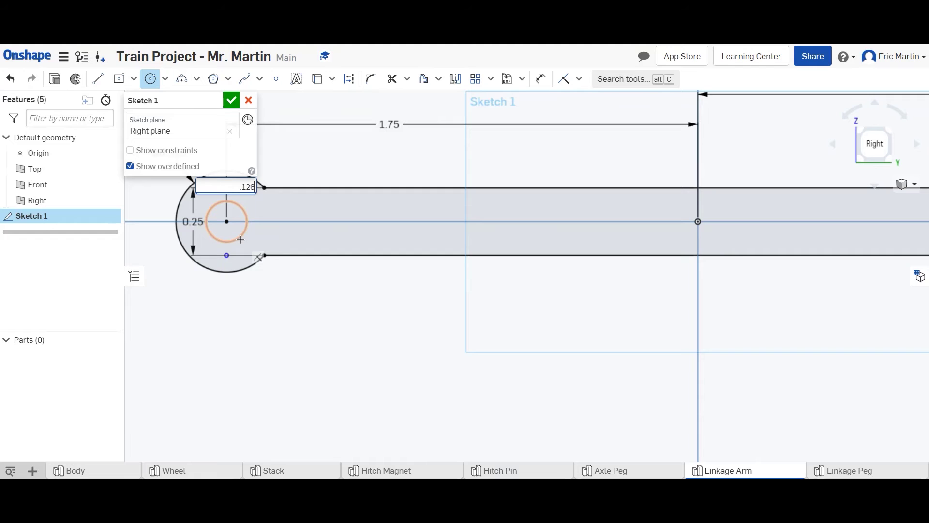
key("Return")
mouse_move(505, 322)
middle_mouse_down()
mouse_move(357, 343)
mouse_move(109, 313)
middle_mouse_up()
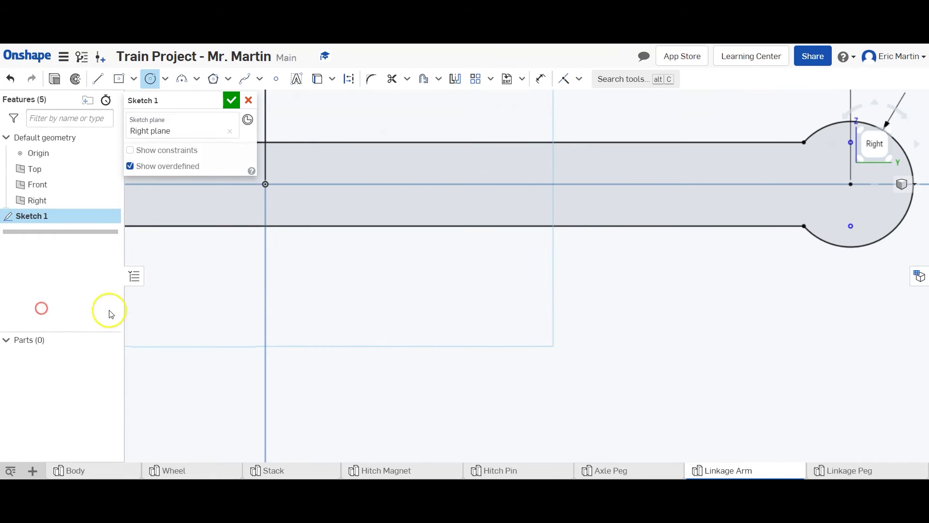
left_click(850, 184)
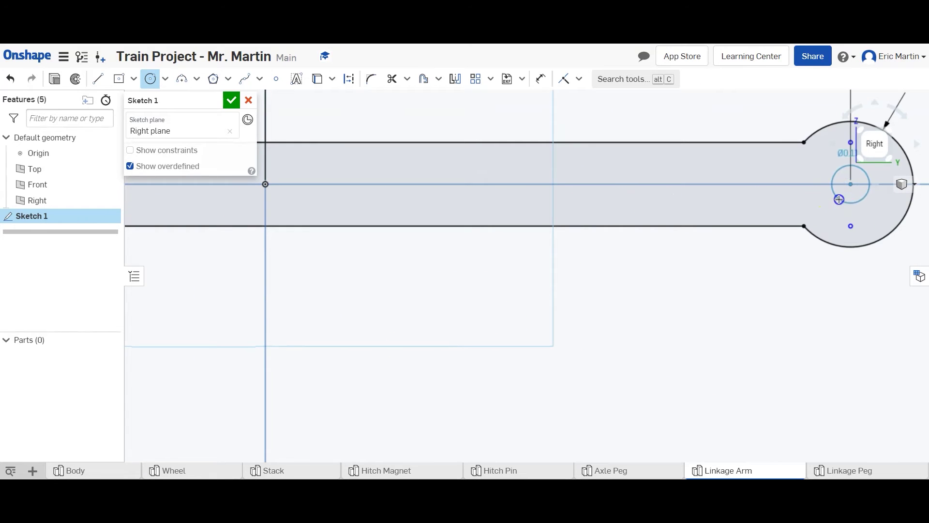
type(".128")
key("Return")
scroll(839, 200, "down", 2)
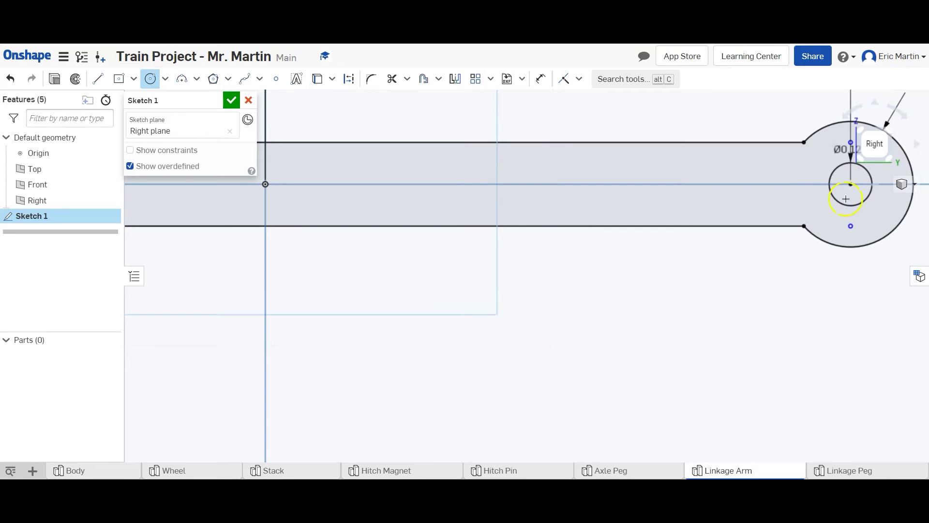
scroll(690, 193, "down", 2)
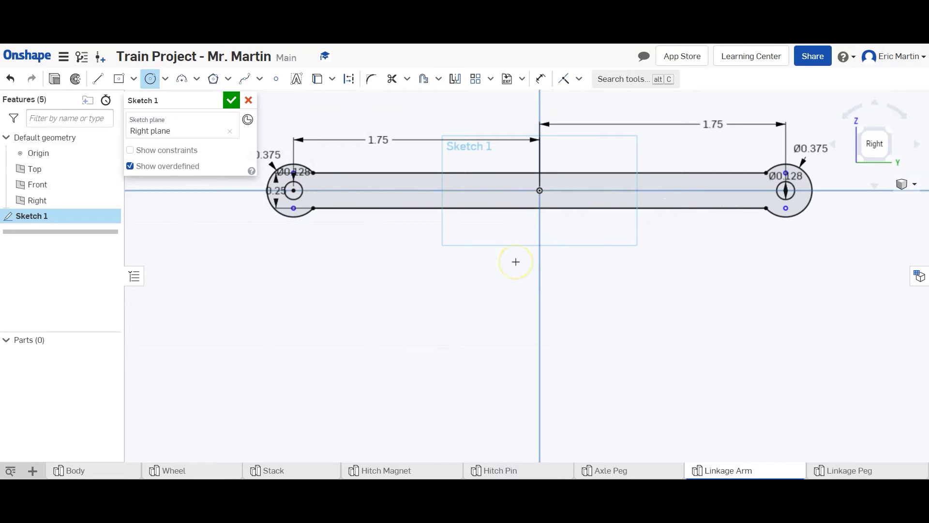
left_click(230, 100)
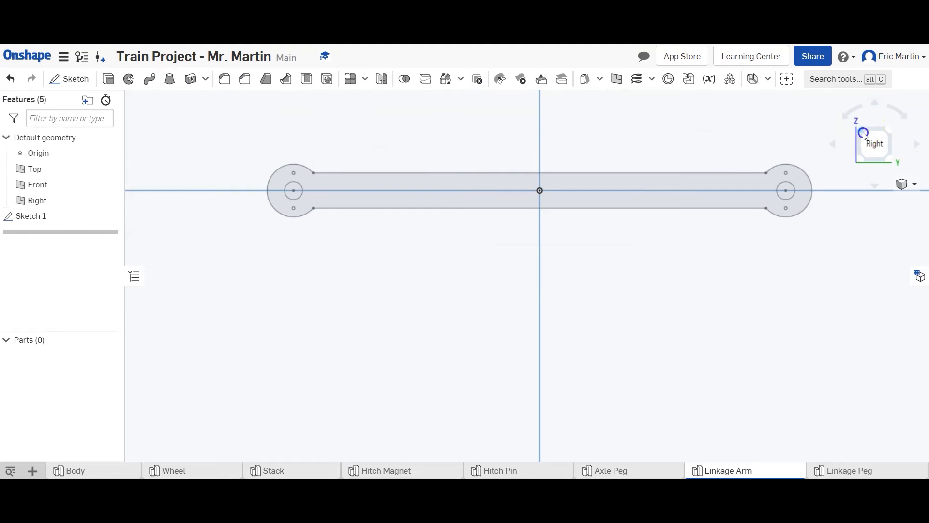
- Extrude the arm sketch region 0.125 in thick in isometric view
left_click(897, 147)
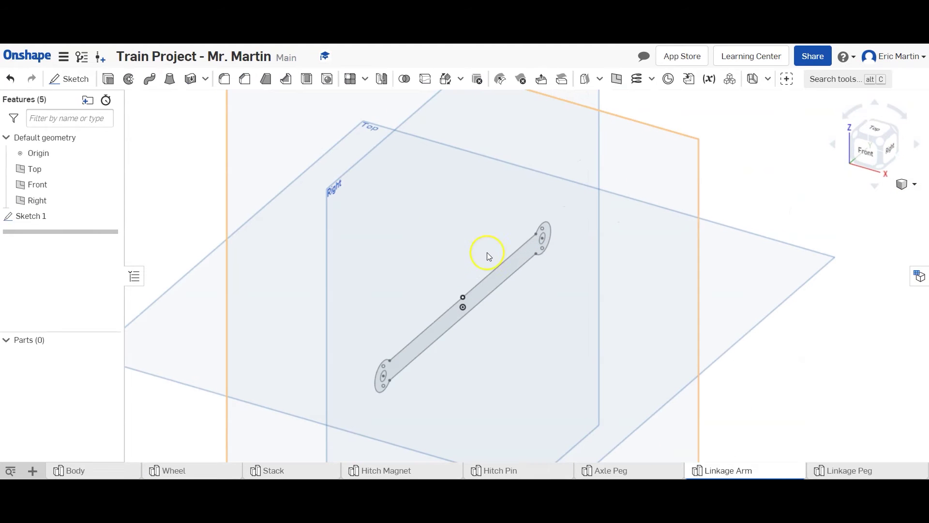
left_click(108, 79)
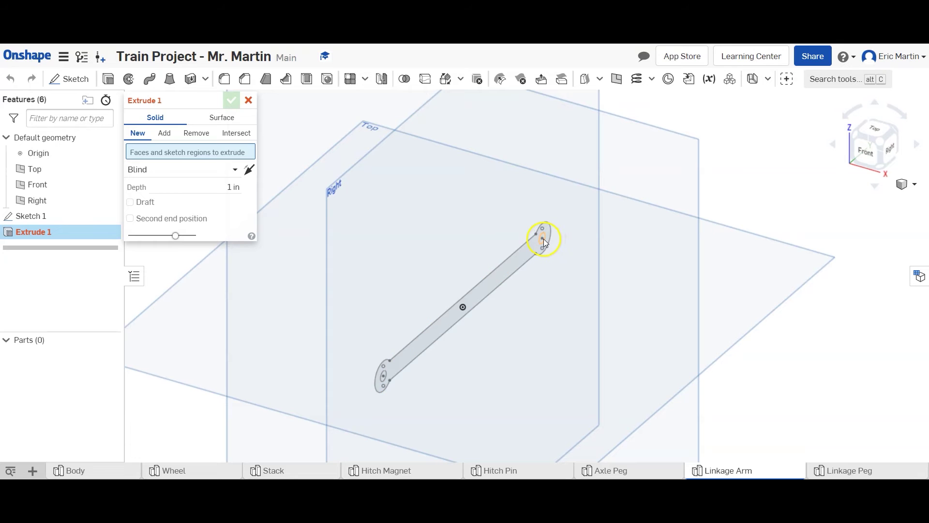
left_click(508, 262)
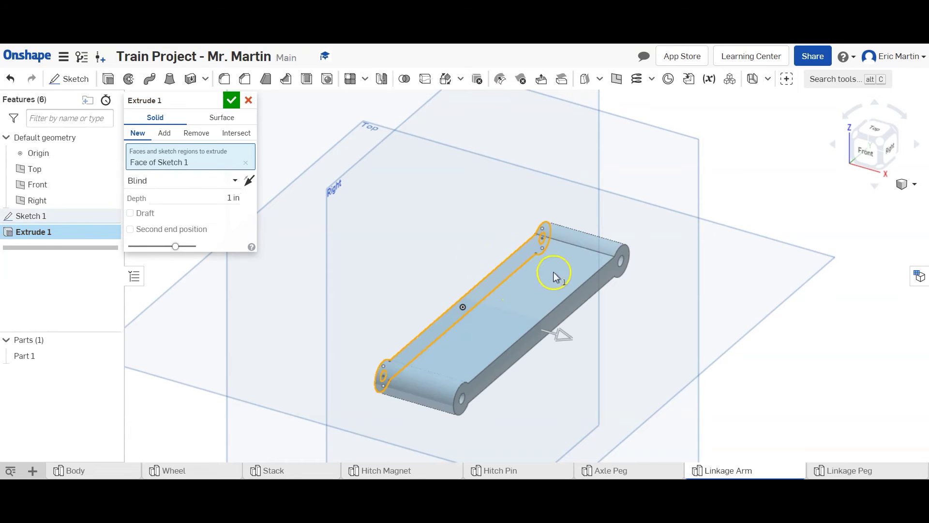
left_click(201, 198)
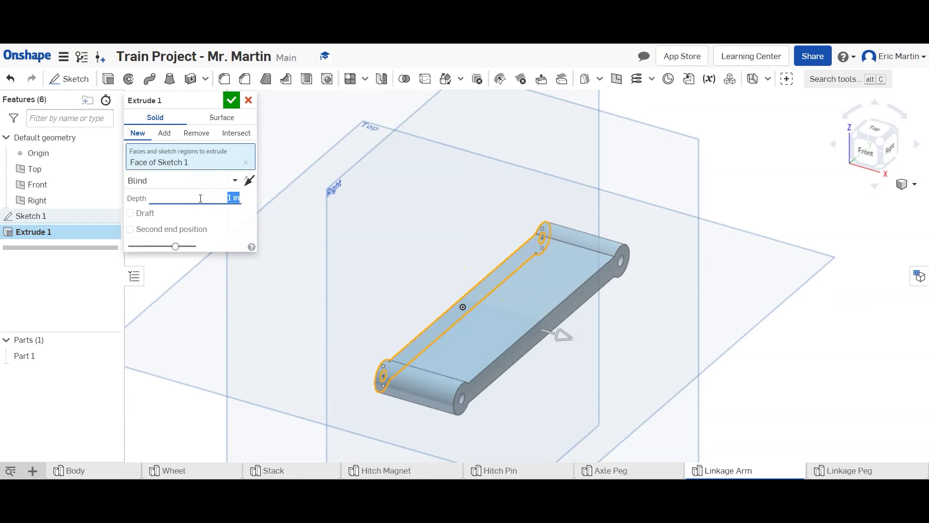
type("0.125")
key("Return")
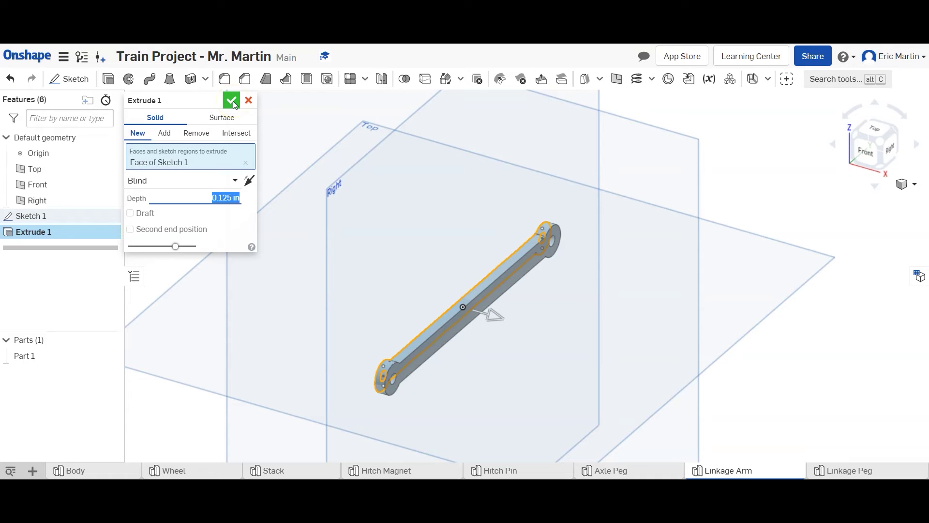
left_click(231, 102)
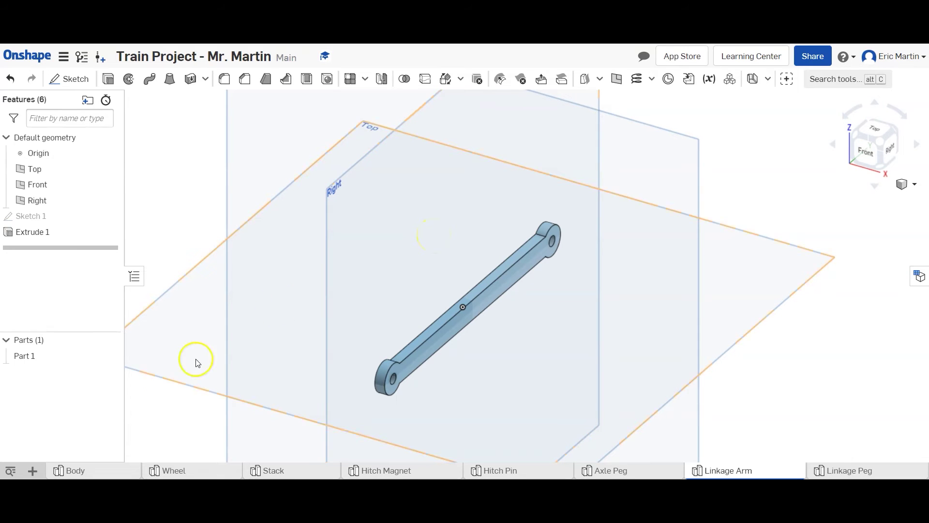
- Assign PLA as the material of Part 1
right_click(25, 356)
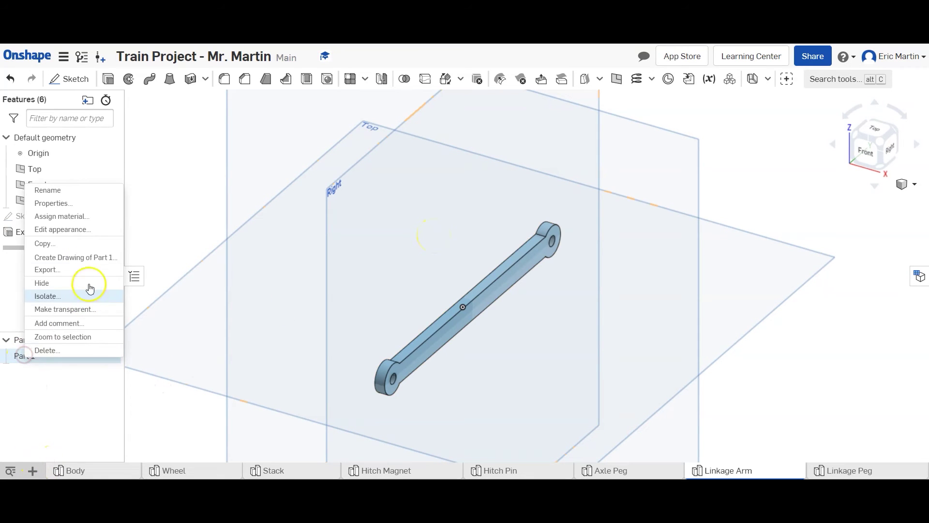
left_click(92, 216)
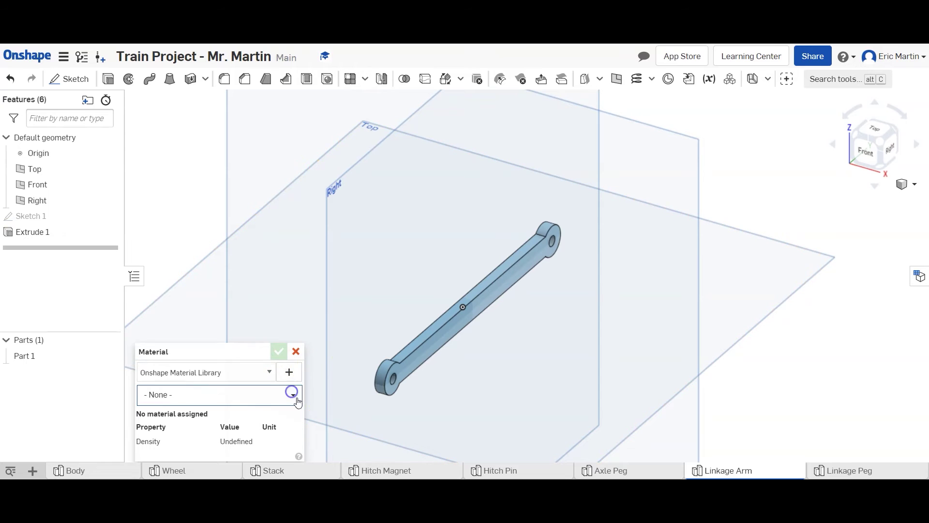
left_click(293, 395)
scroll(294, 325, "down", 15)
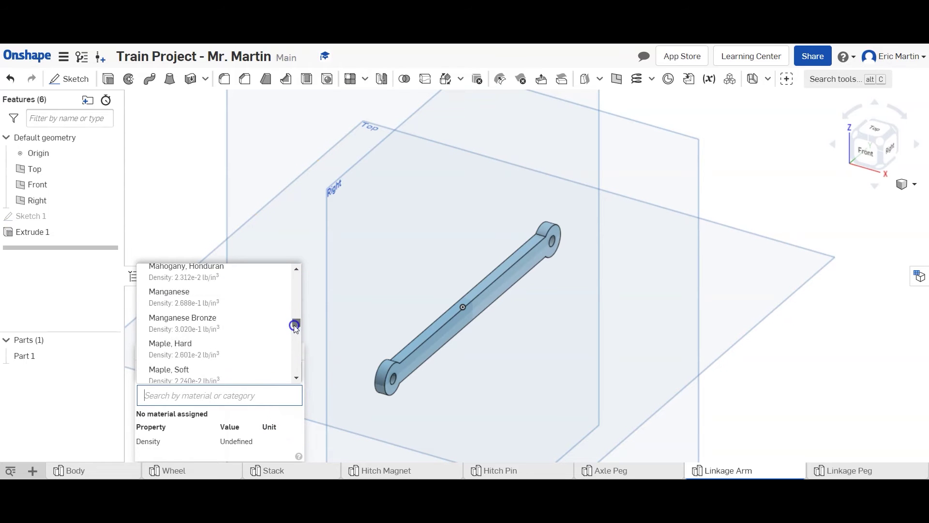
scroll(238, 353, "down", 5)
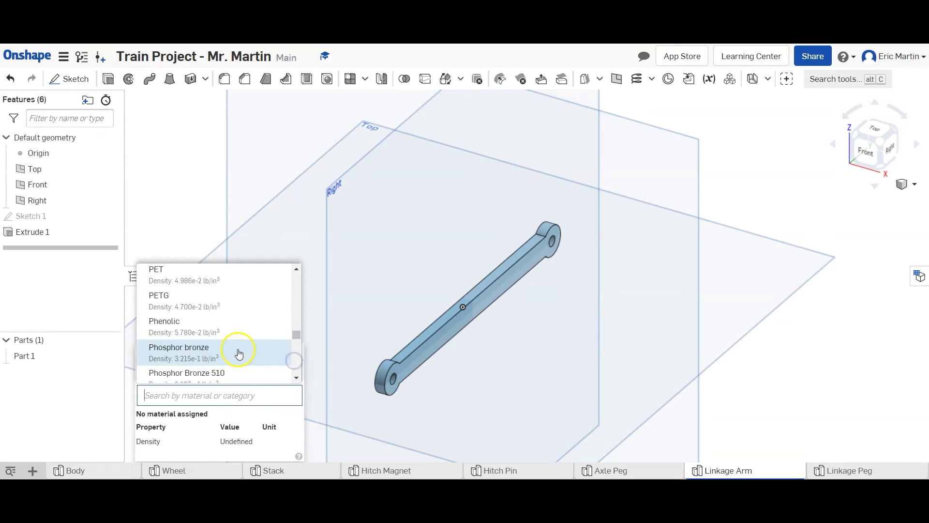
left_click(213, 347)
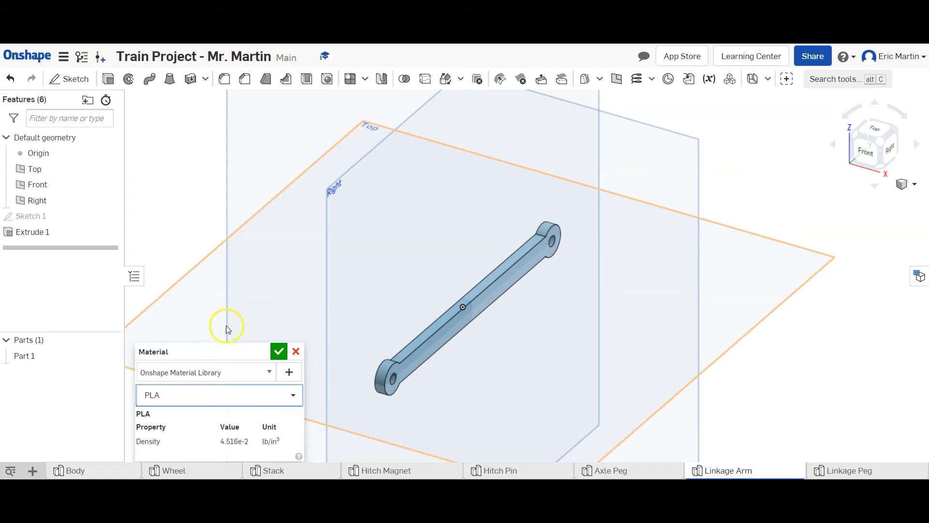
left_click(279, 353)
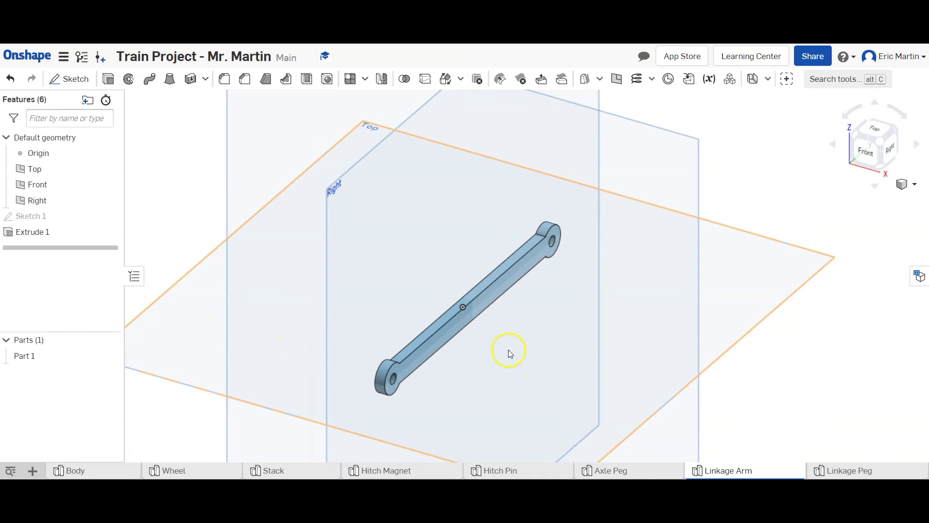
left_click(50, 356)
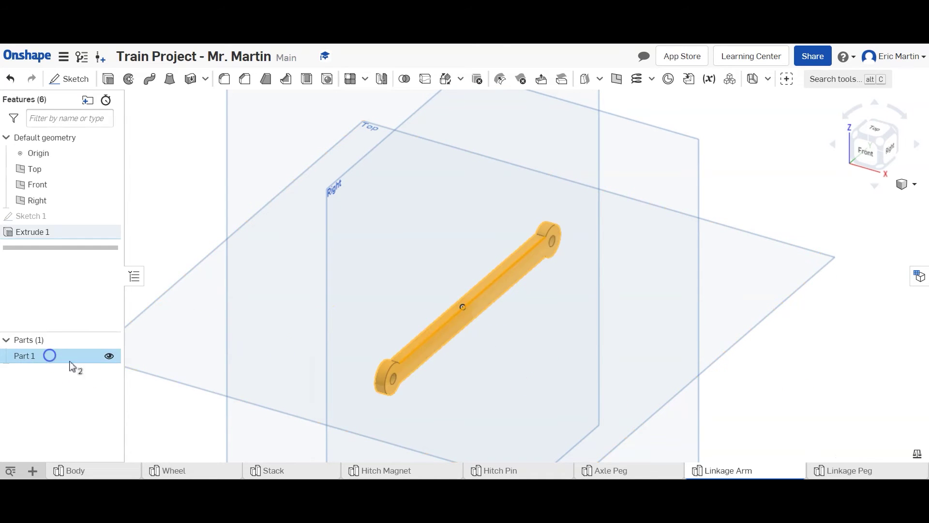
- Check the arm's mass properties (0.006 lb, 0.123 in³), then go to the Linkage Peg studio
left_click(840, 453)
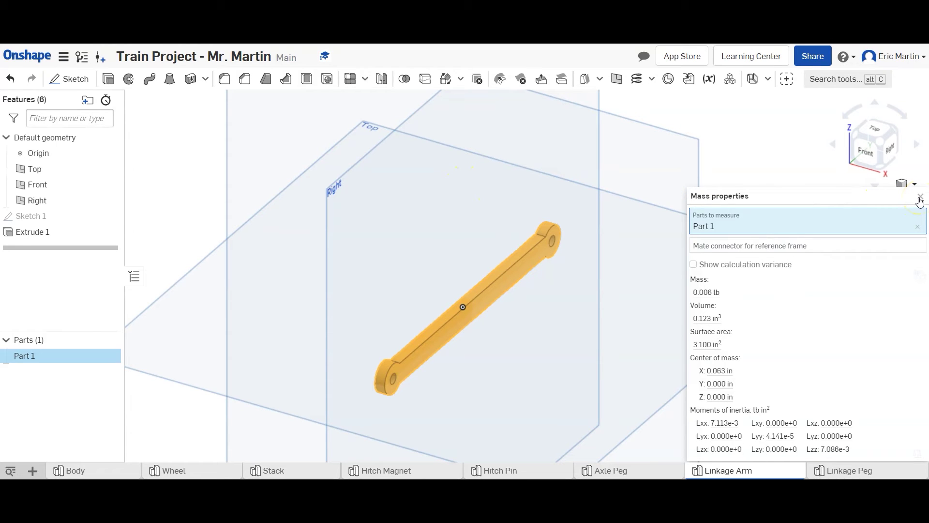
mouse_move(837, 477)
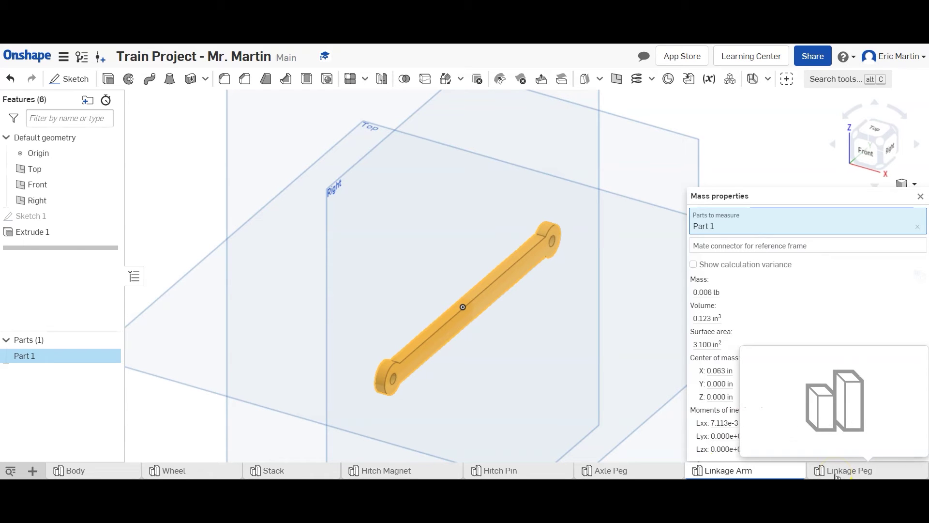
left_click(837, 476)
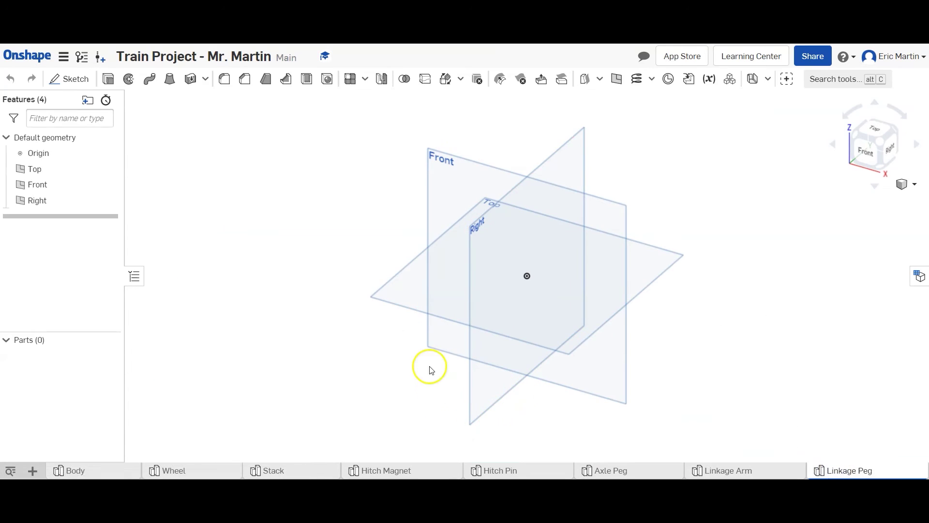
- Start Sketch 1 on the Front plane and view it face-on
left_click(70, 79)
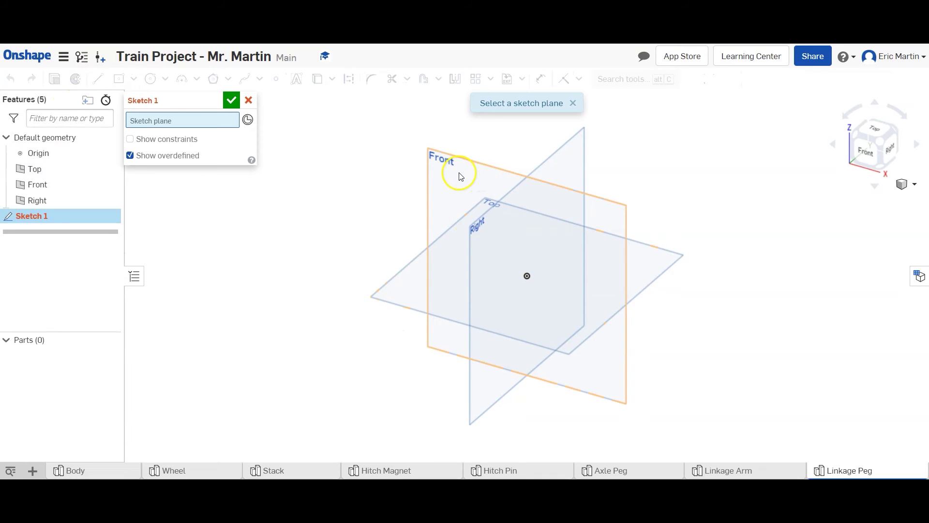
left_click(461, 177)
scroll(458, 297, "up", 3)
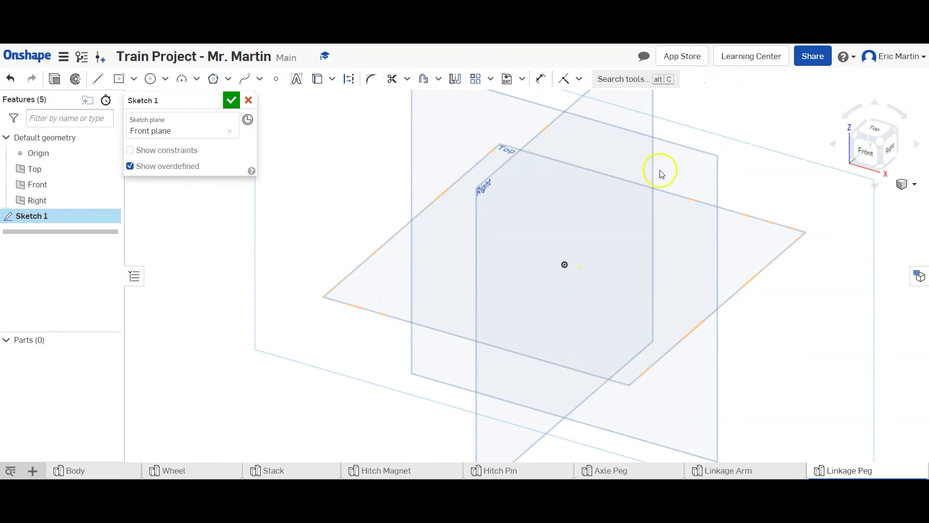
left_click(865, 153)
middle_click_drag(487, 250, 504, 331)
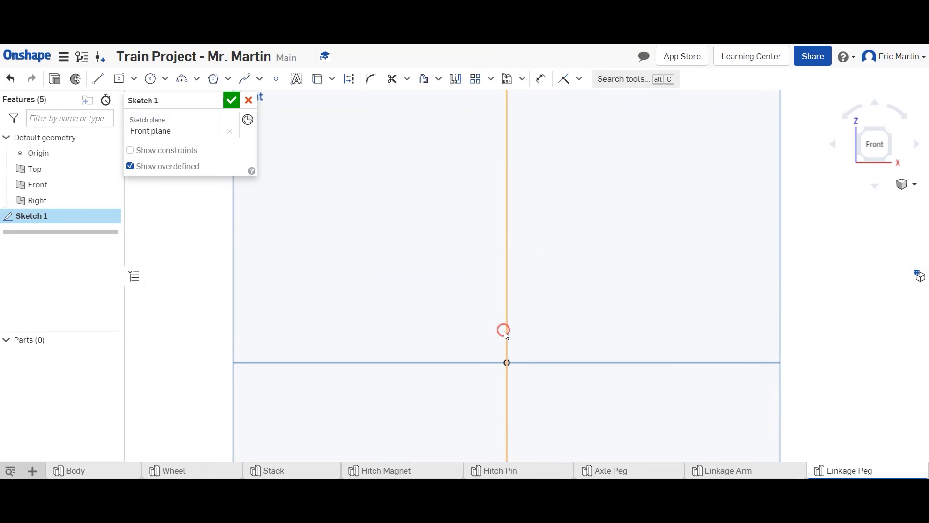
- Draw a 0.325 vertical line up from the origin
key("l")
left_click(506, 363)
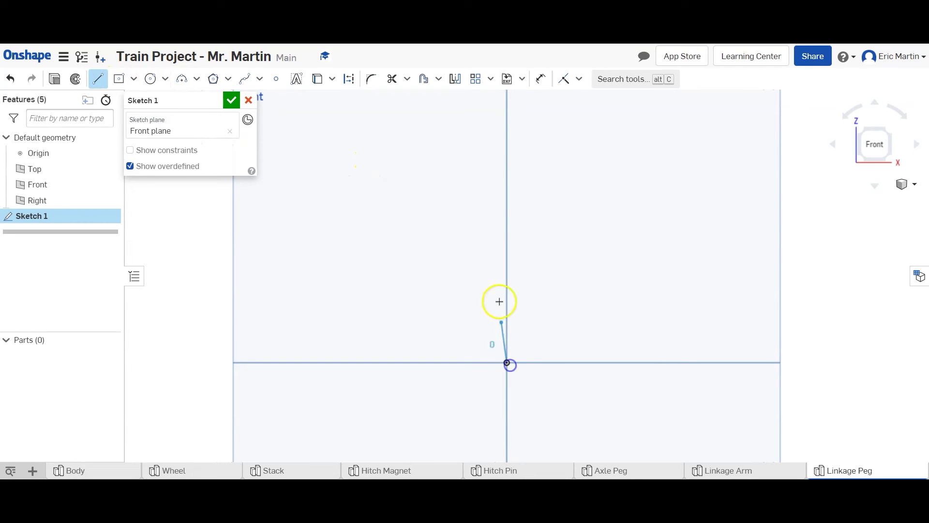
left_click(505, 216)
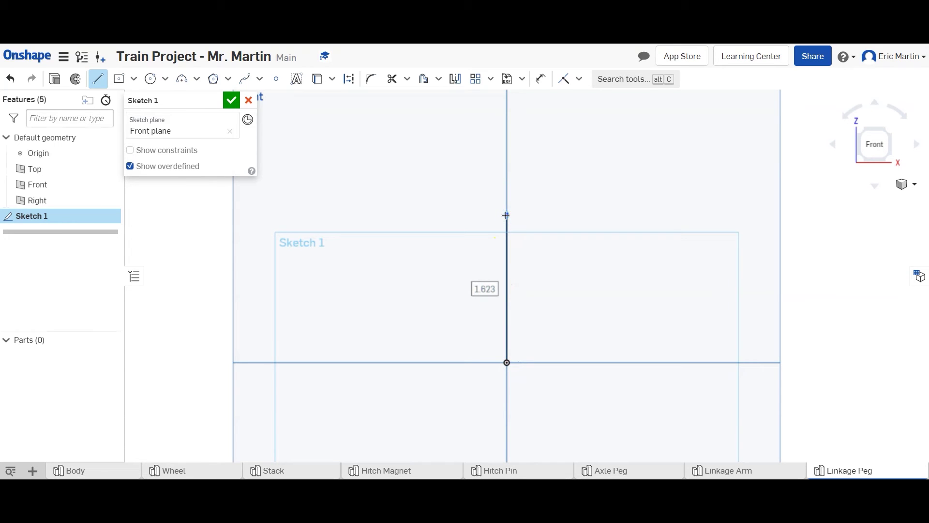
key("BackSpace")
type(".325")
key("Return")
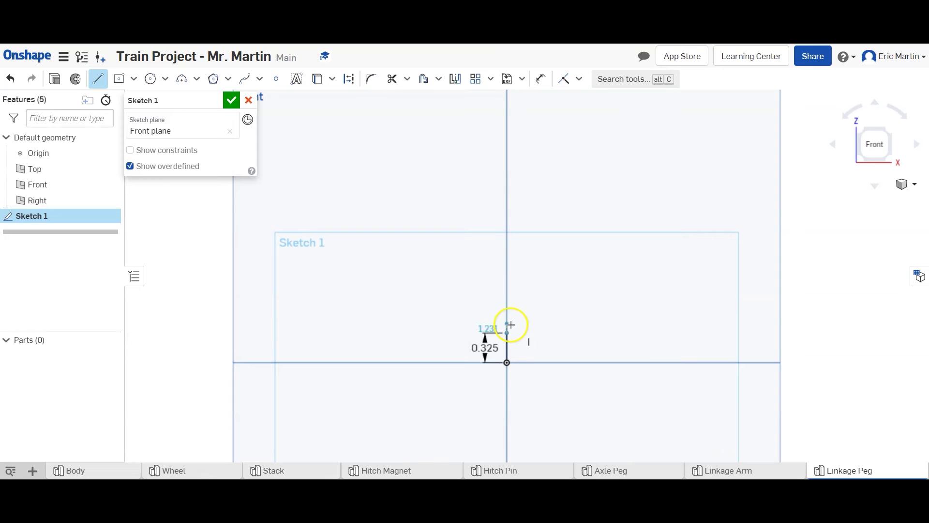
scroll(509, 339, "up", 3)
mouse_move(510, 401)
middle_mouse_down()
mouse_move(478, 190)
mouse_move(477, 283)
middle_mouse_up()
key("Escape")
- Draw a 0.031 horizontal base line and a 0.25 upright from its end
scroll(477, 282, "up", 1)
left_click(98, 78)
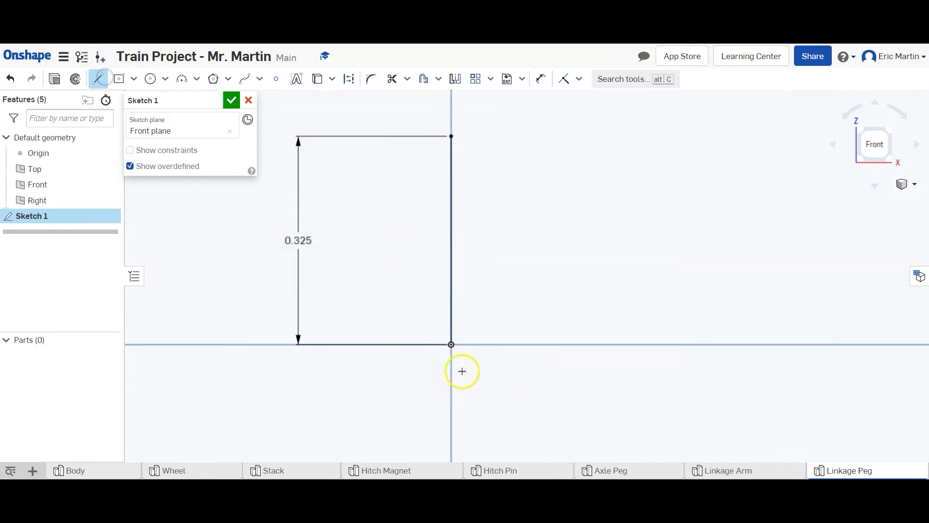
left_click(452, 345)
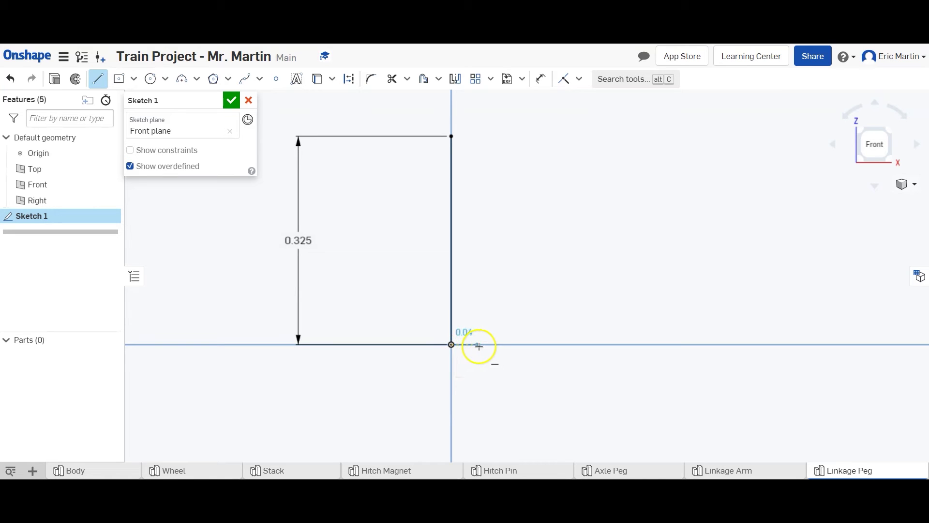
left_click(480, 345)
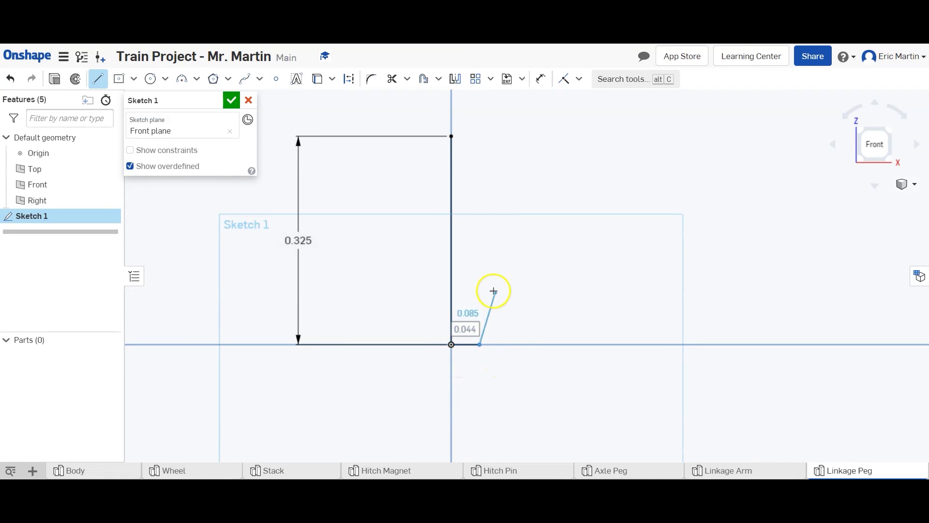
key("Tab")
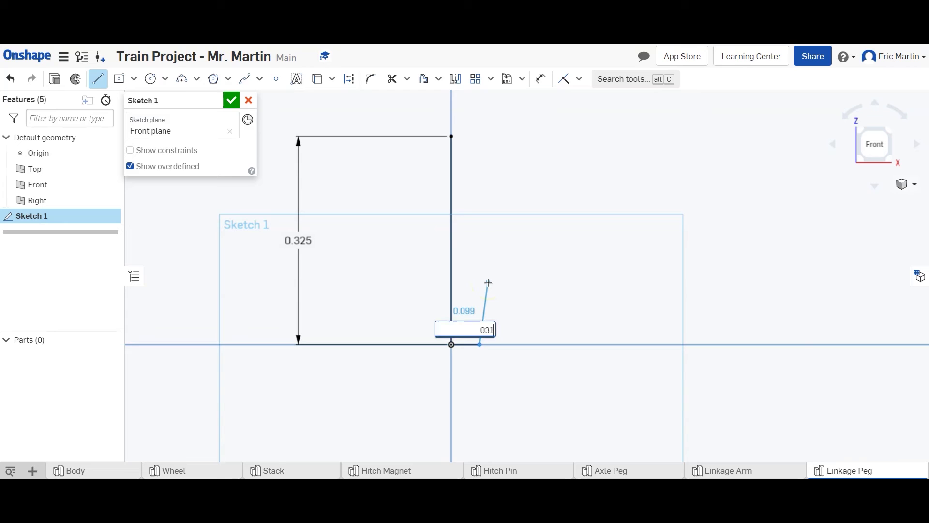
type(".031")
key("Return")
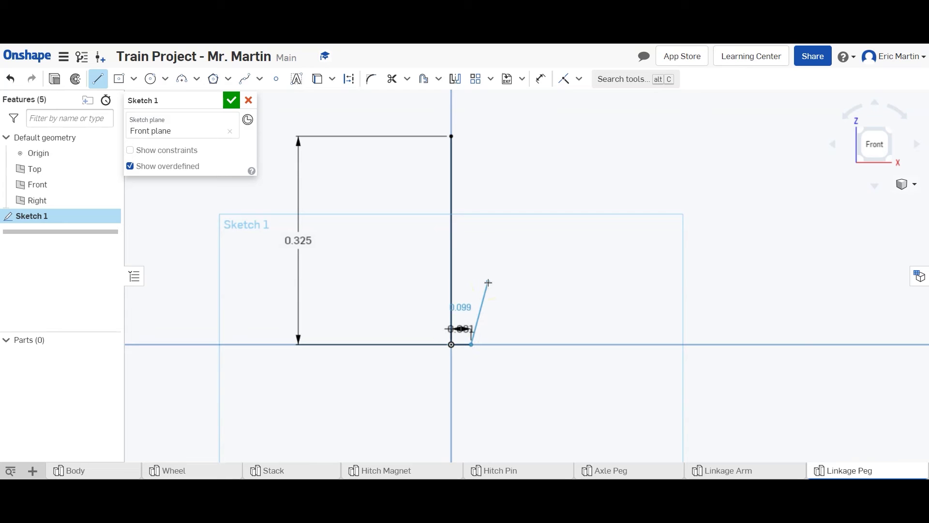
left_click(473, 182)
key("Tab")
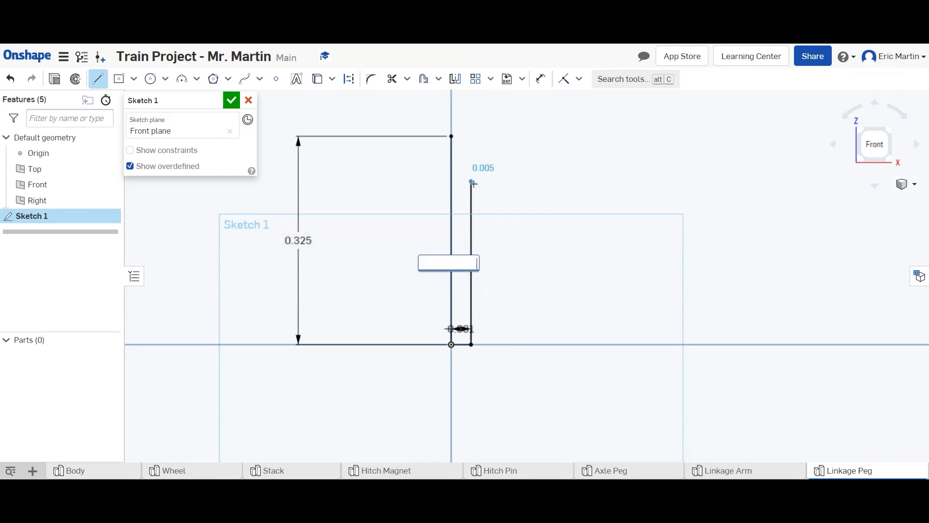
key("Return")
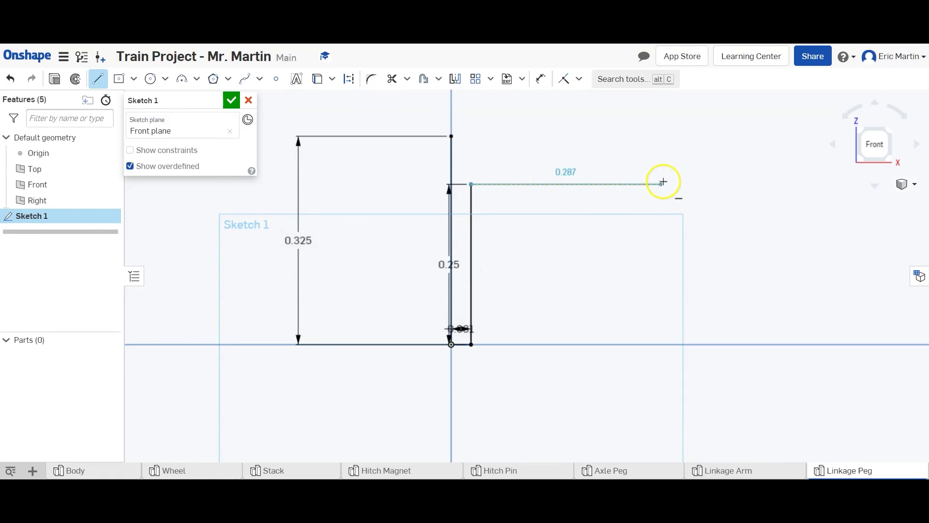
- Add the top ledge line and move the 0.25 and base dimensions clear of the sketch
left_click(736, 184)
key("Escape")
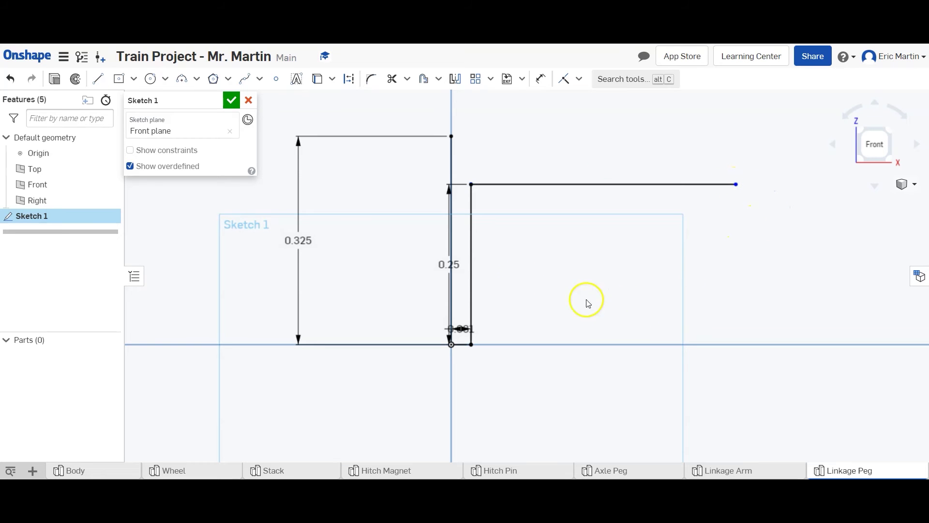
left_click_drag(448, 265, 552, 272)
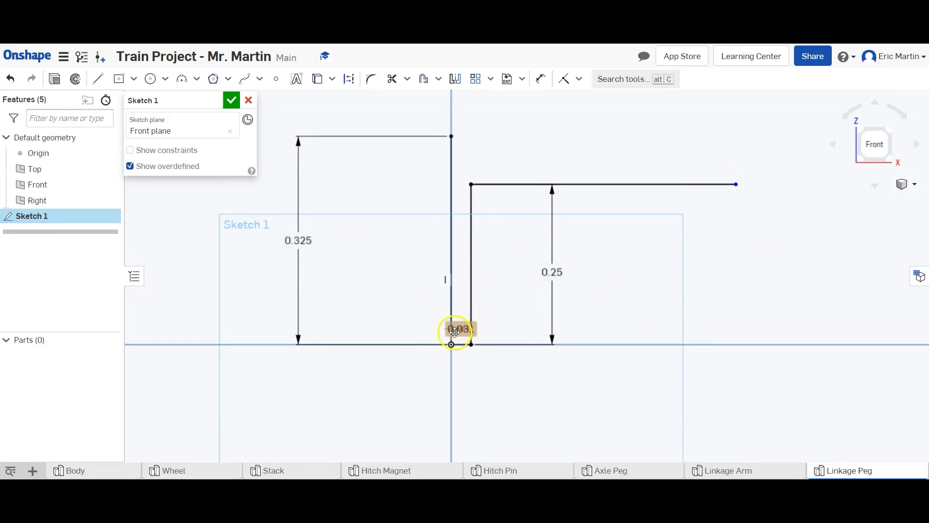
left_click_drag(457, 329, 512, 382)
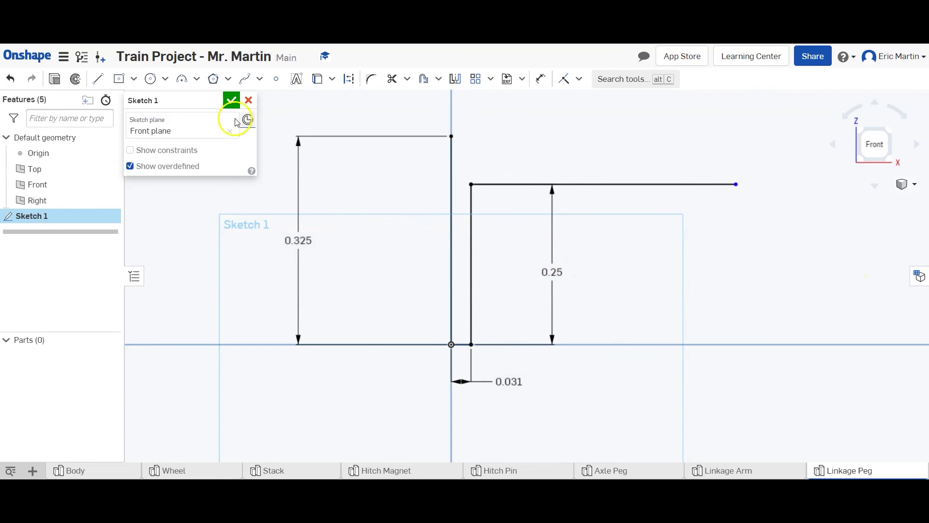
left_click(152, 80)
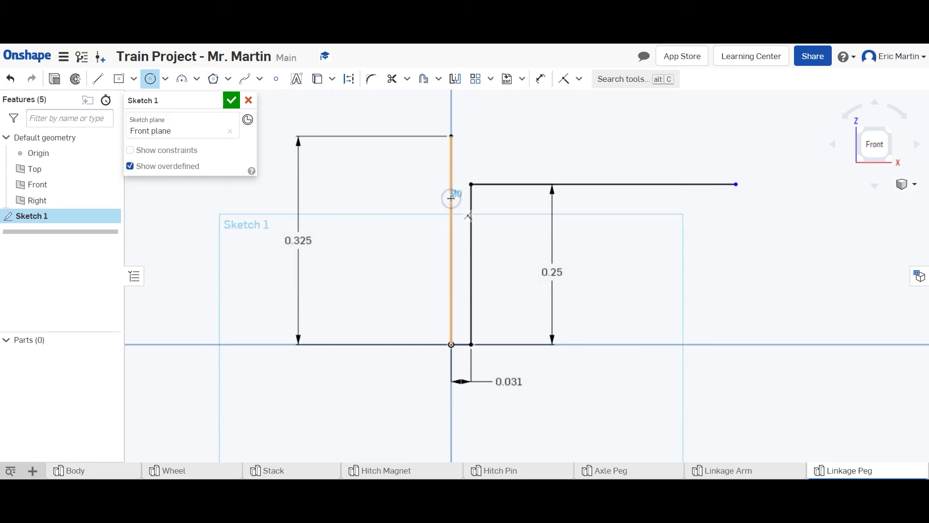
- Draw a center-point circle on the tall vertical line with diameter 0.312
left_click_drag(452, 198, 455, 136)
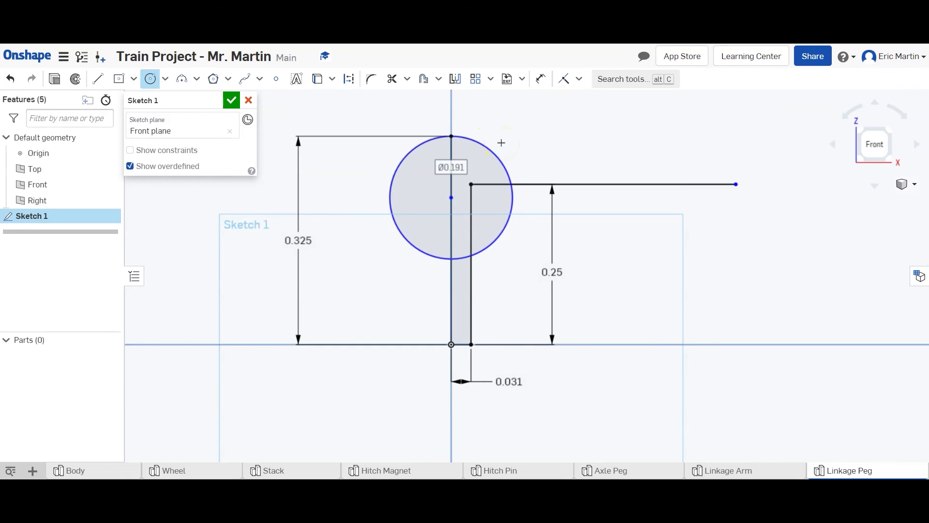
key("BackSpace")
type(".312")
key("Return")
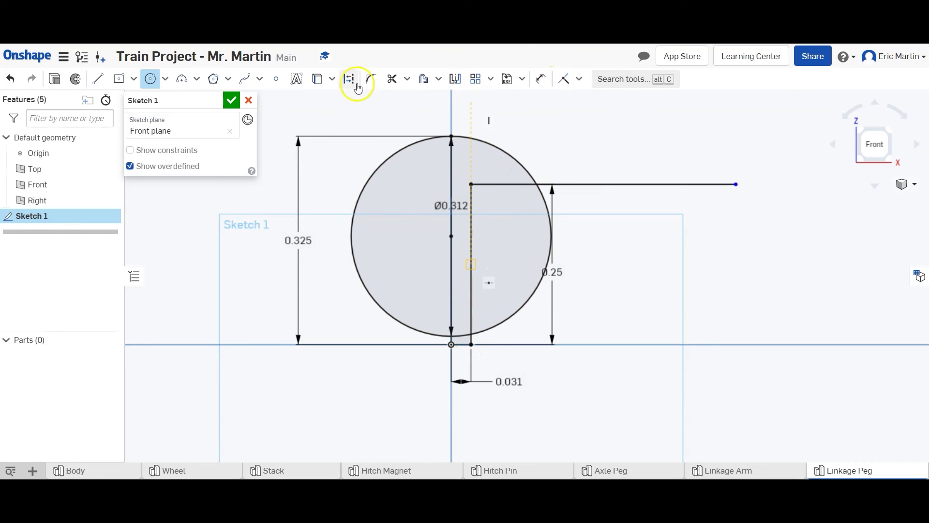
- Trim the circle's left and lower arcs and the excess ledge line into a rounded cap, then close Sketch 1
left_click(391, 82)
mouse_move(417, 143)
left_mouse_down()
mouse_move(434, 315)
mouse_move(464, 340)
mouse_move(459, 334)
mouse_move(522, 308)
left_mouse_up()
left_click(583, 184)
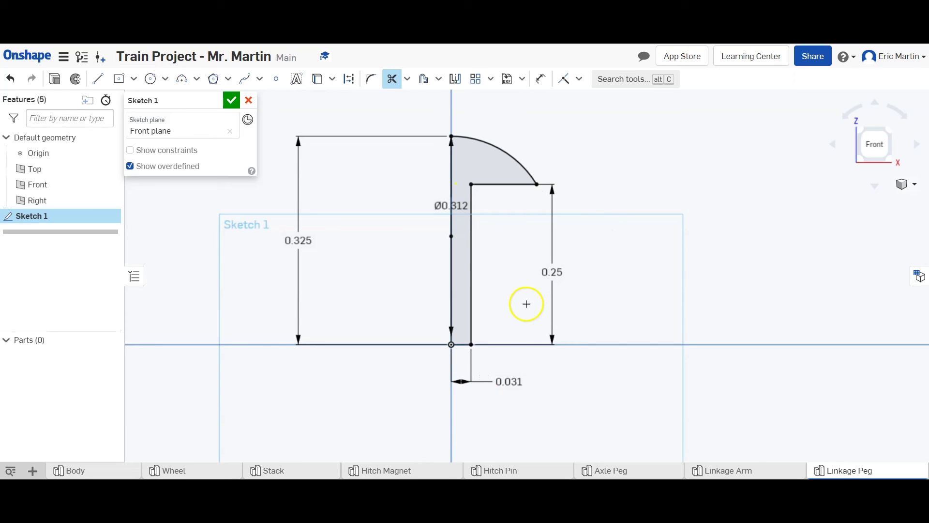
left_click(230, 103)
- Revolve Sketch 1 a full turn about its left vertical edge as Revolve 1, creating Part 1
left_click(888, 128)
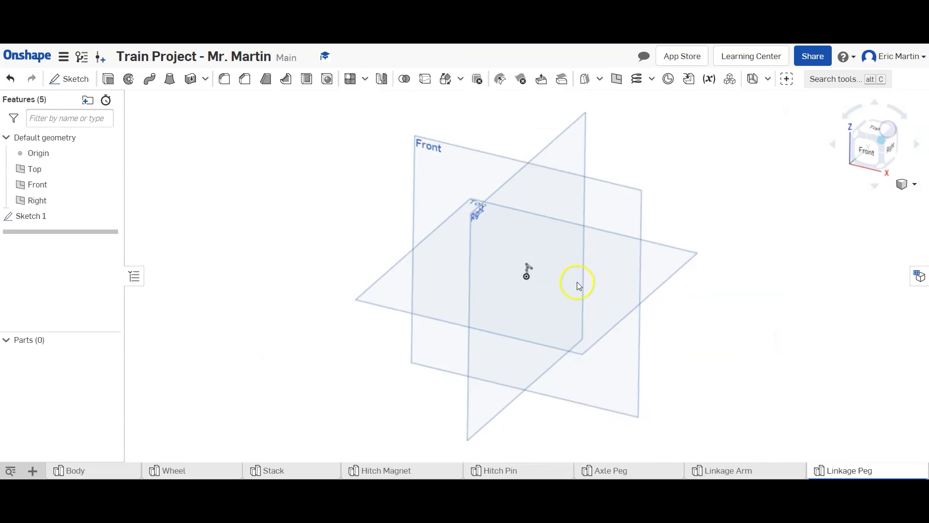
scroll(577, 282, "up", 10)
middle_click_drag(473, 257, 746, 394)
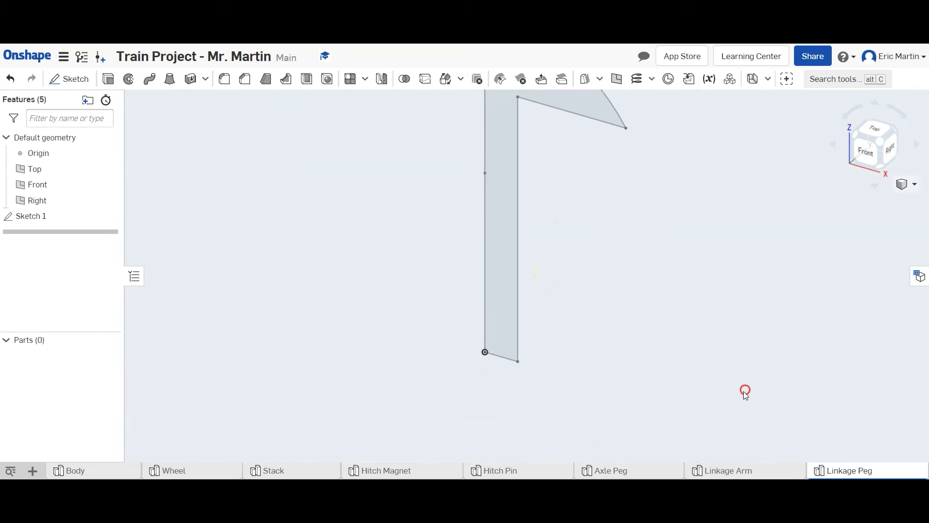
scroll(677, 328, "down", 3)
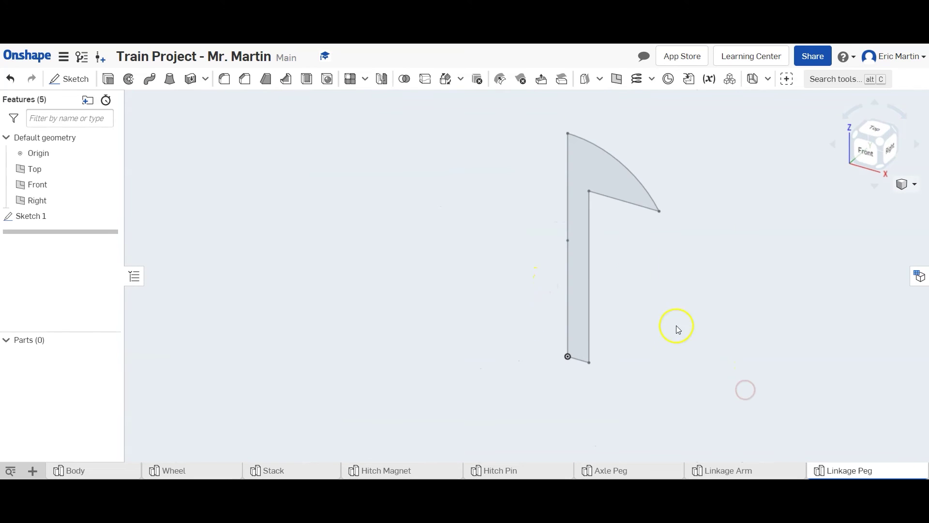
left_click(129, 79)
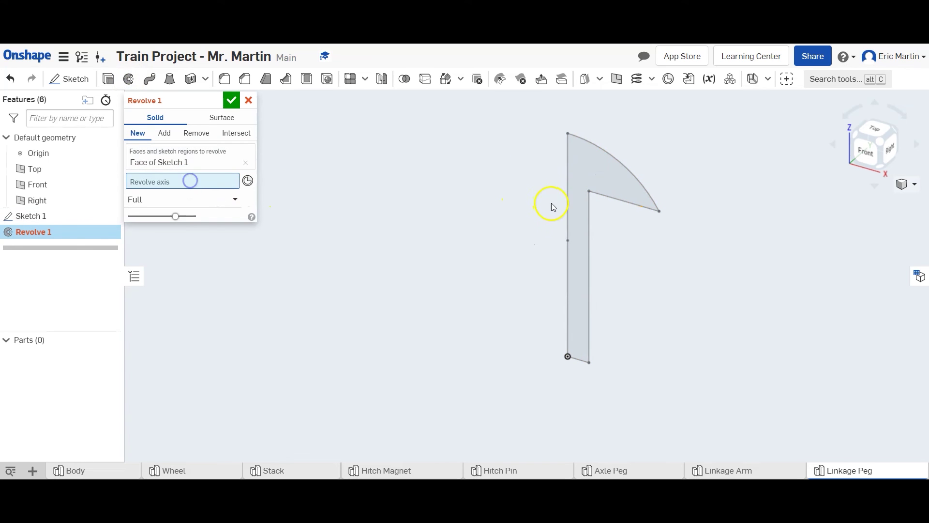
left_click(566, 200)
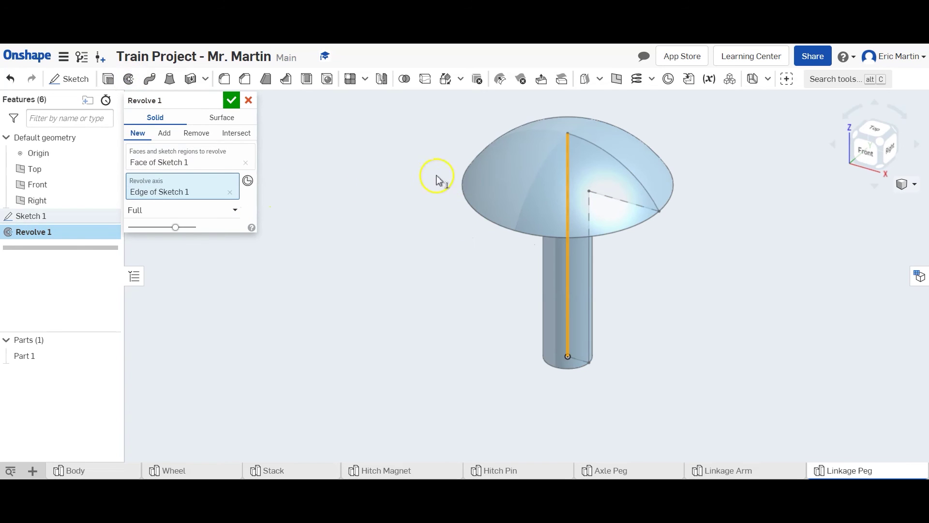
left_click(227, 103)
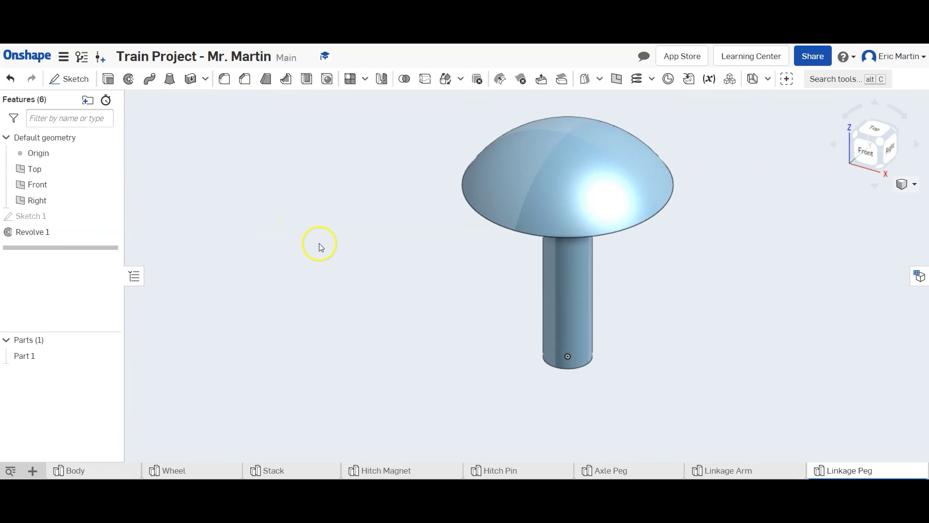
scroll(318, 243, "down", 1)
right_click(45, 361)
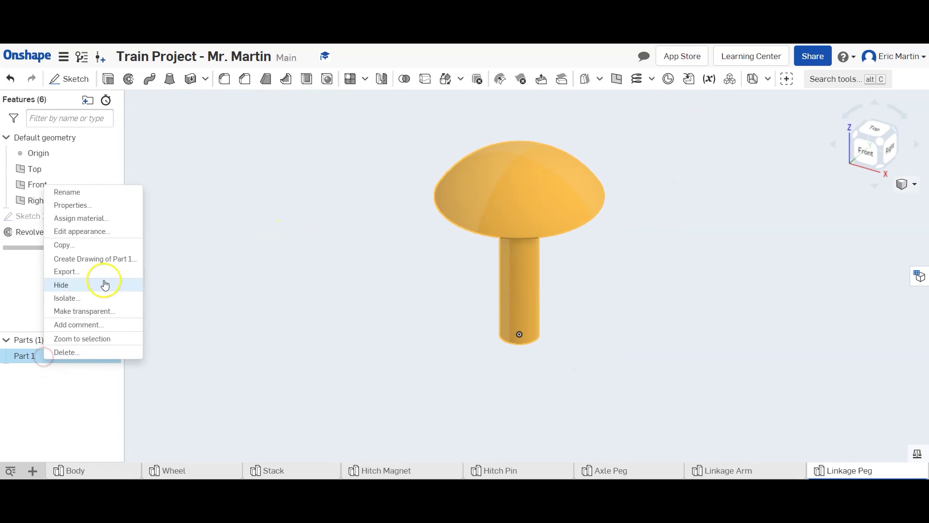
- Assign PLA from the Onshape Material Library to Part 1
left_click(97, 218)
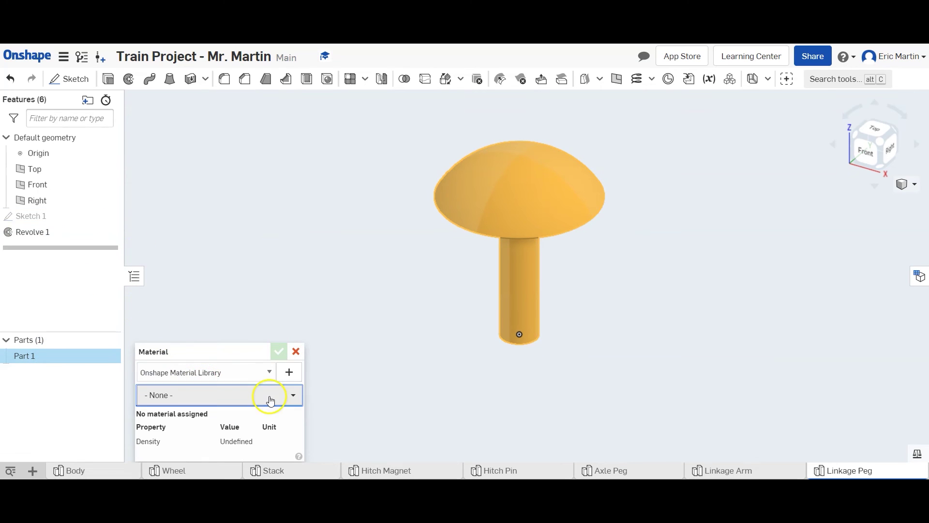
left_click(291, 396)
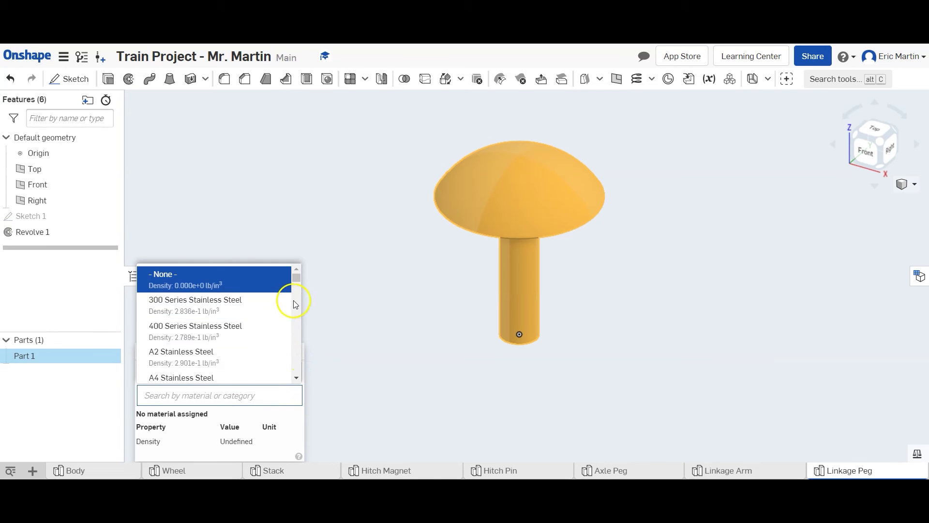
left_click_drag(294, 283, 295, 339)
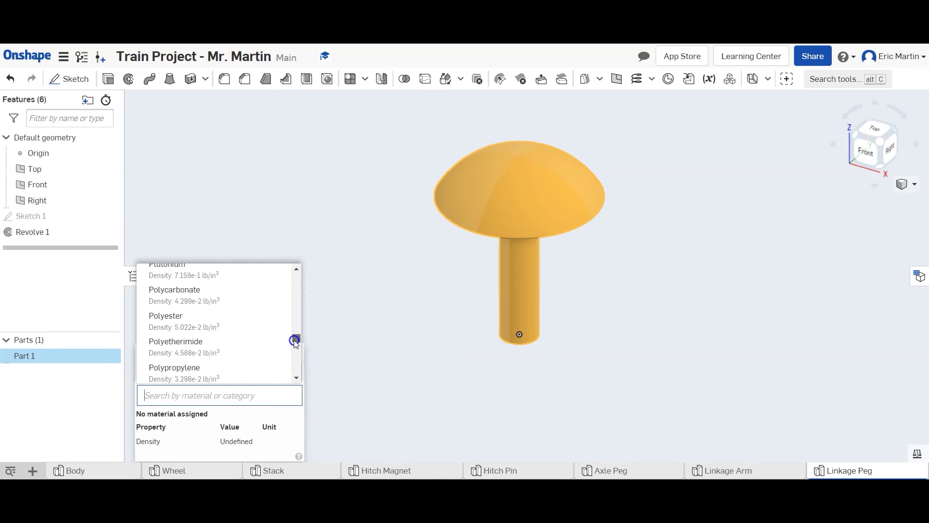
scroll(262, 350, "up", 3)
left_click(206, 339)
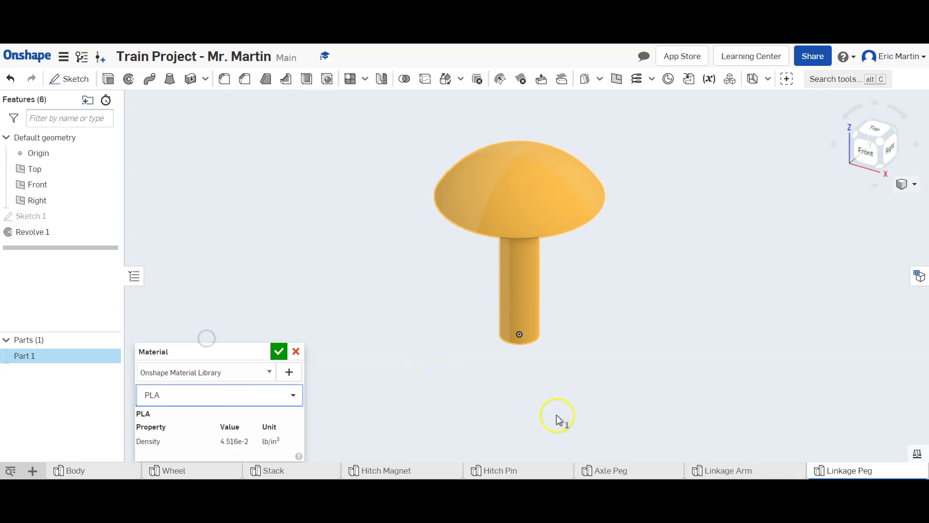
left_click(279, 352)
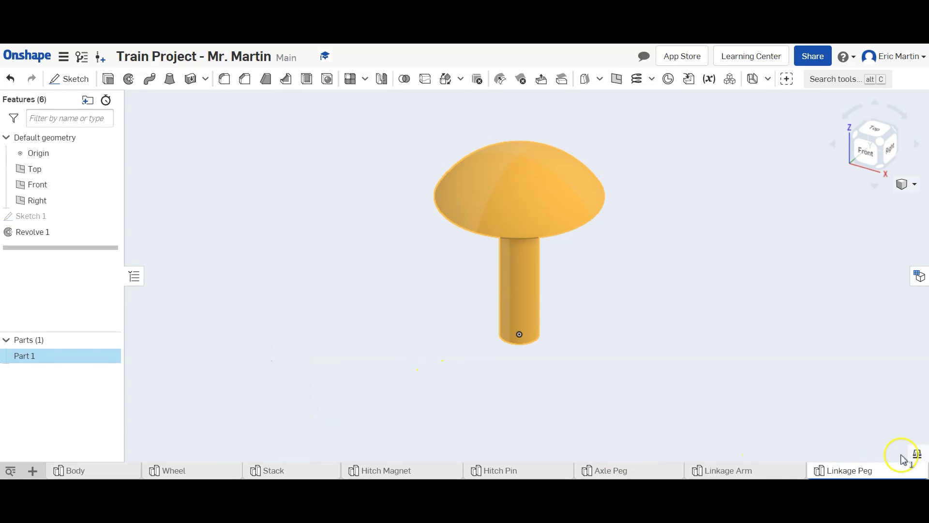
left_click(917, 453)
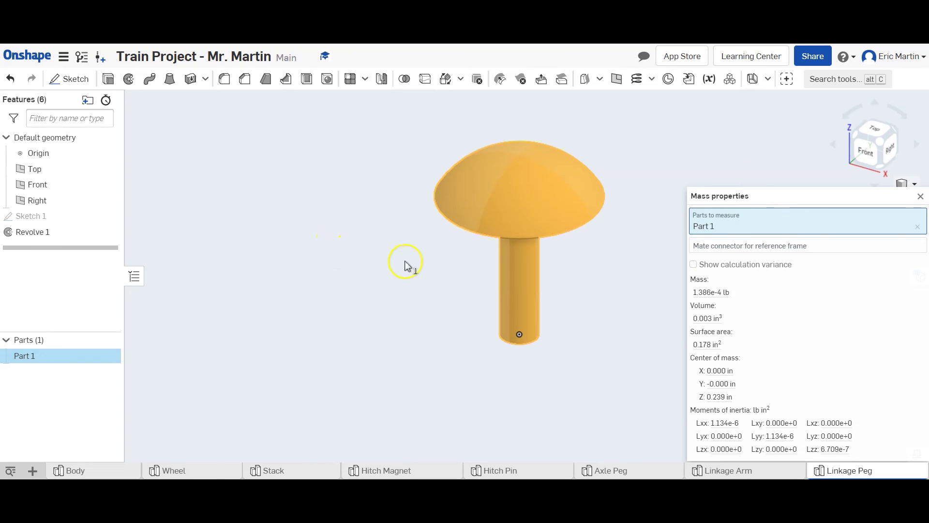
- Adjust the view to review Part 1's mass of 1.386e-4 lb, 0.003 in³ volume and centre-of-mass Z 0.239 in
scroll(470, 295, "down", 2)
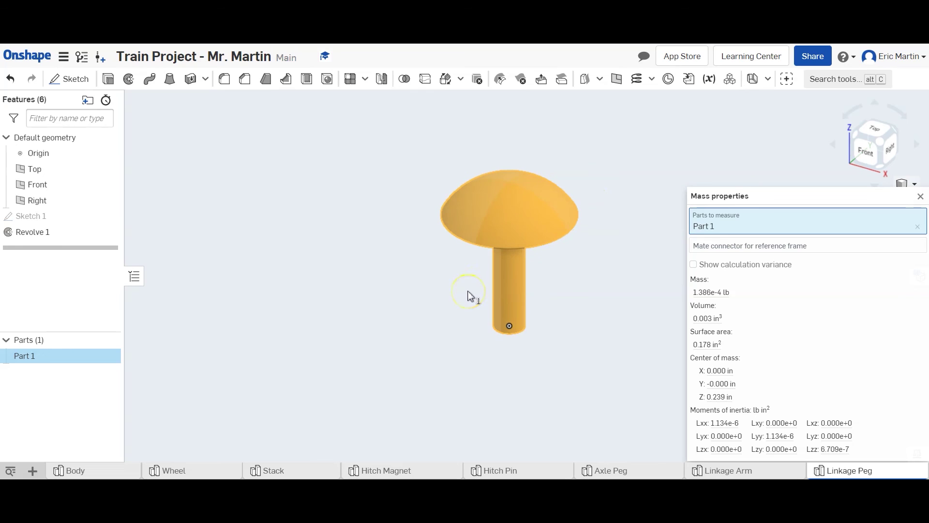
scroll(470, 295, "up", 2)
middle_click_drag(469, 296, 466, 349)
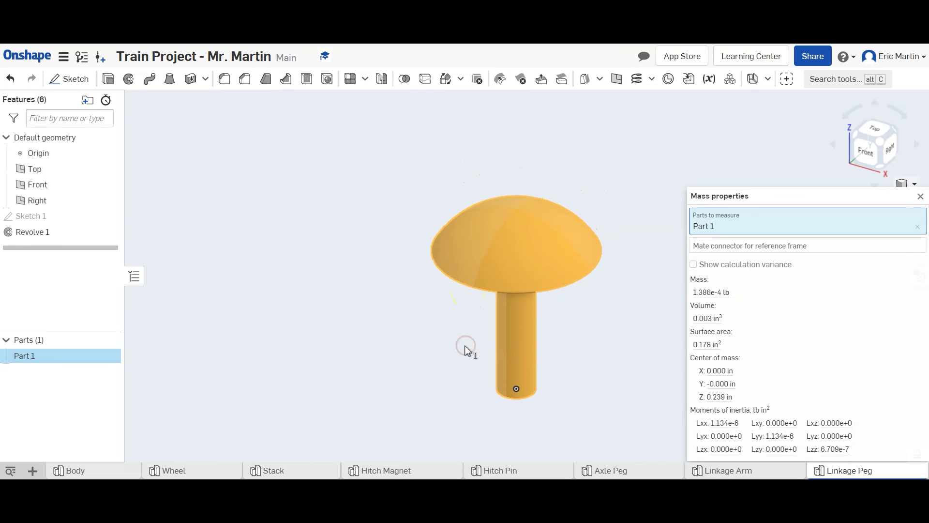